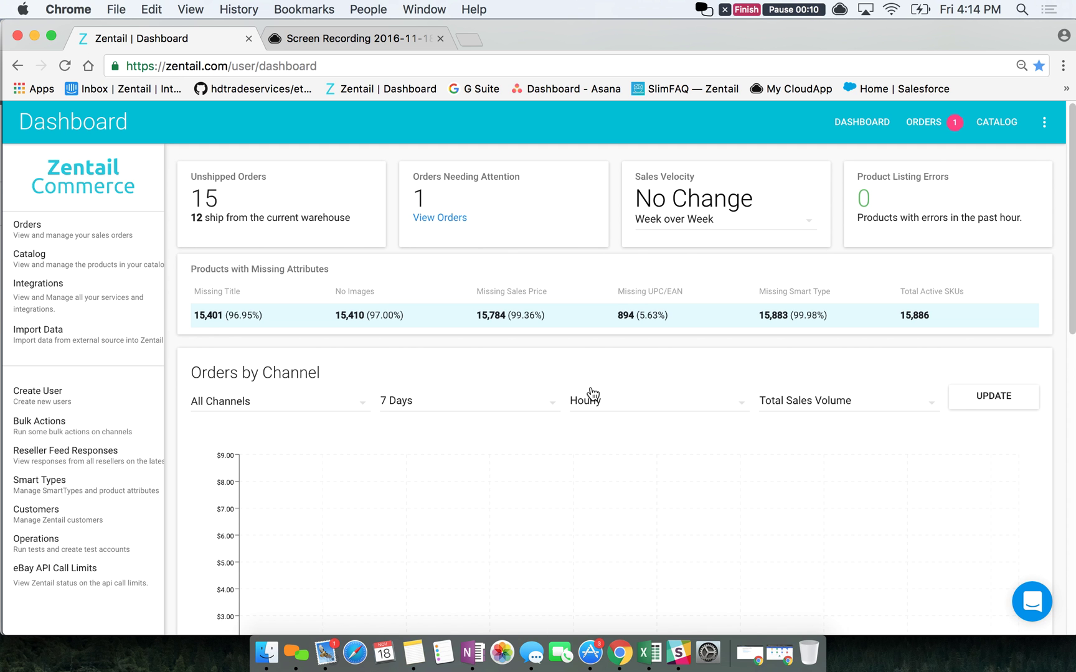
# Open the header's three-dot menu listing Import Data, Integrations, Account Settings and Log Out.
pyautogui.click(1045, 125)
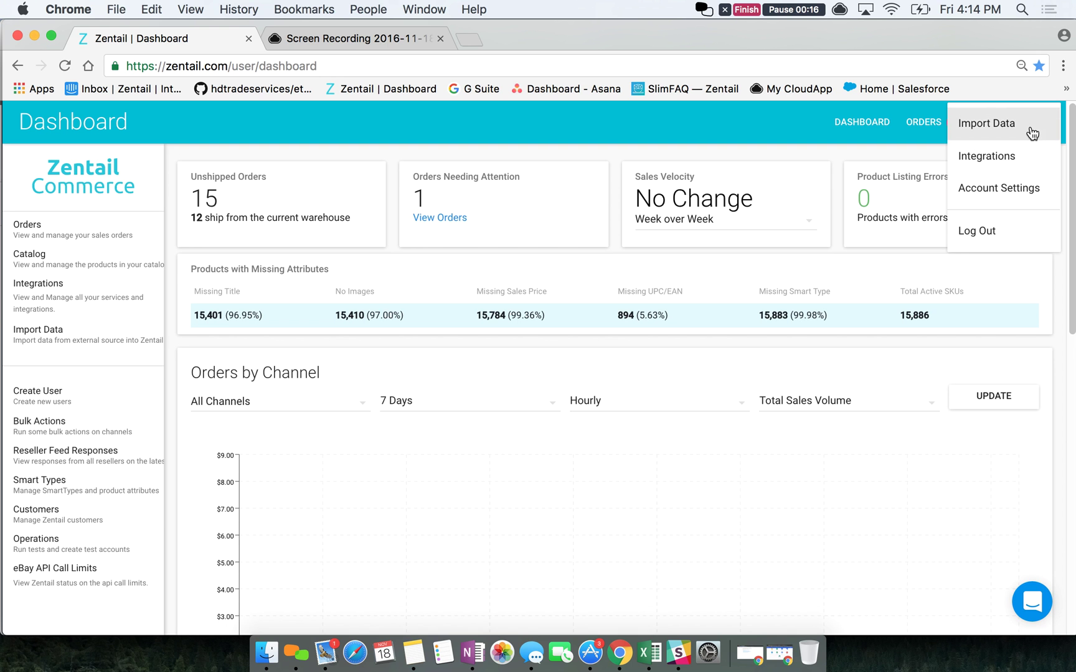
# Open Import Data and browse the Previous Imports, Previous Exports and Create New Template tabs.
pyautogui.click(983, 129)
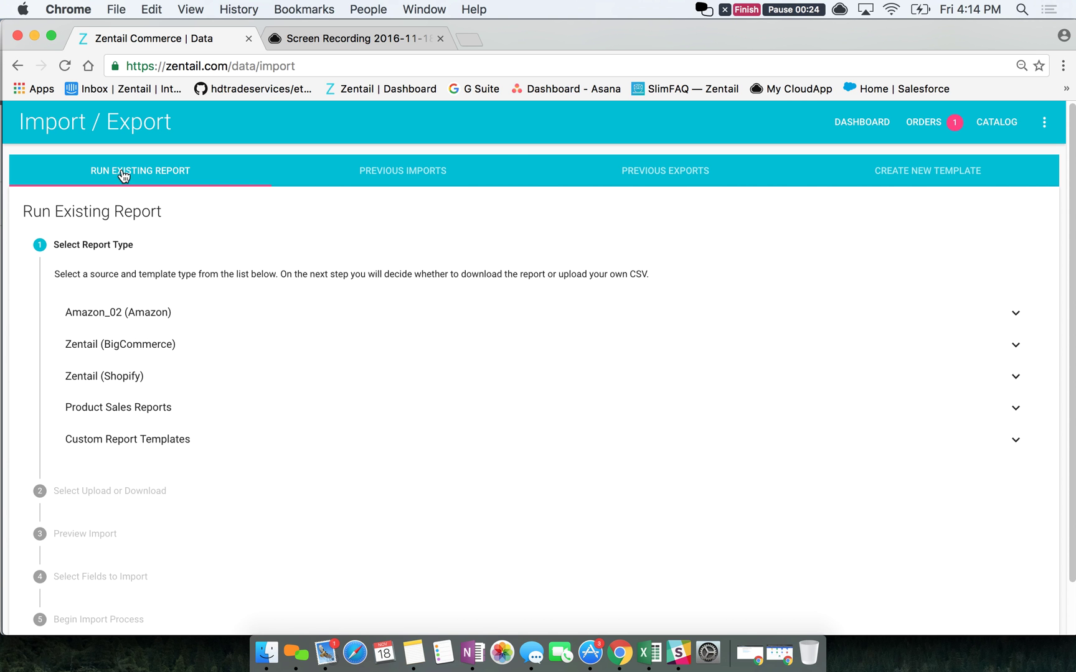
pyautogui.click(406, 179)
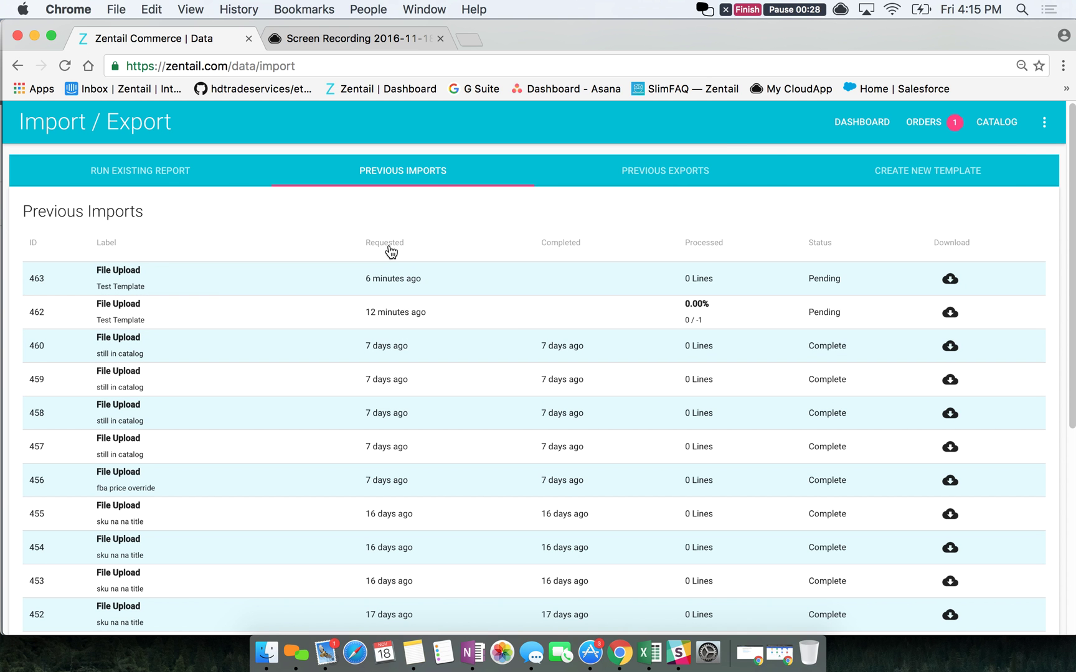
pyautogui.click(678, 177)
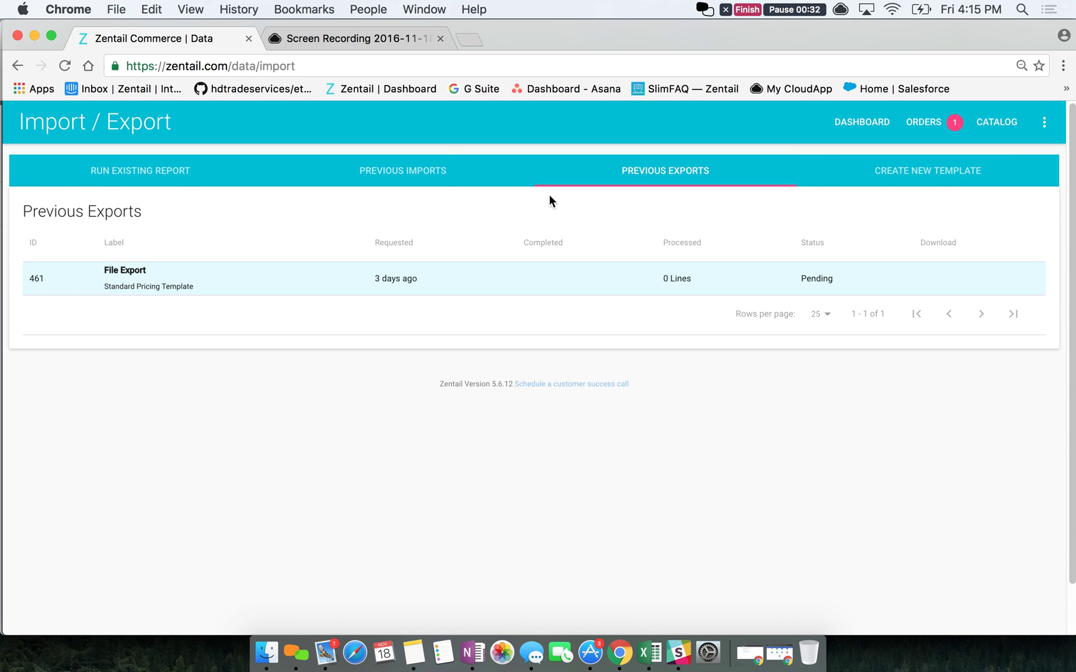
pyautogui.click(939, 183)
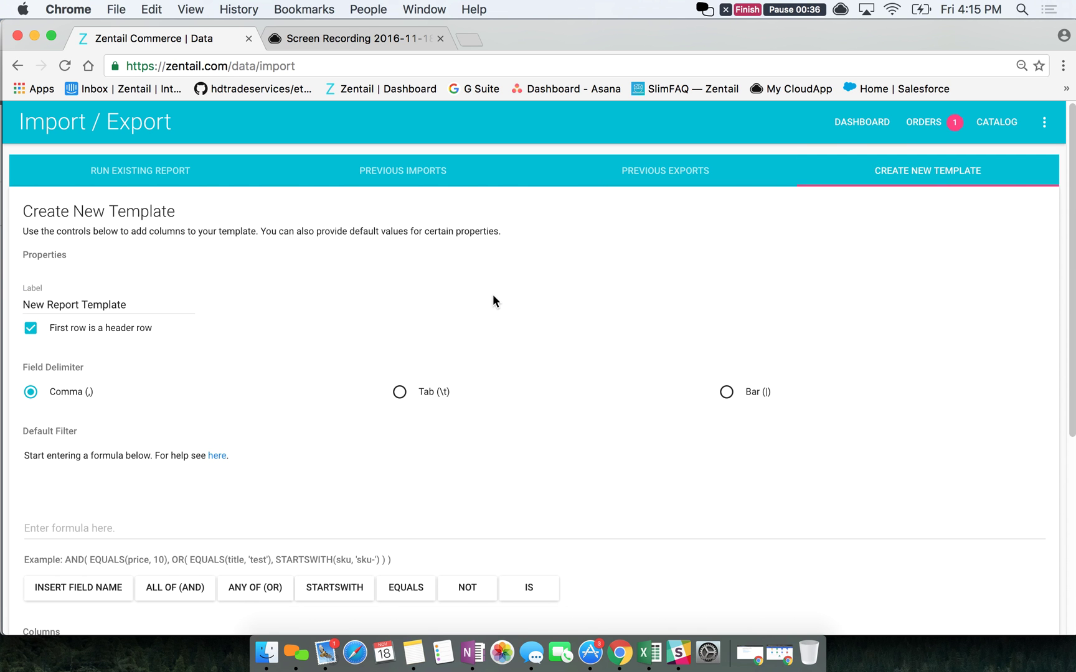
# Return to Run Existing Report and expand the Custom Report Templates group.
pyautogui.click(179, 178)
pyautogui.scroll(-2, 198, 378)
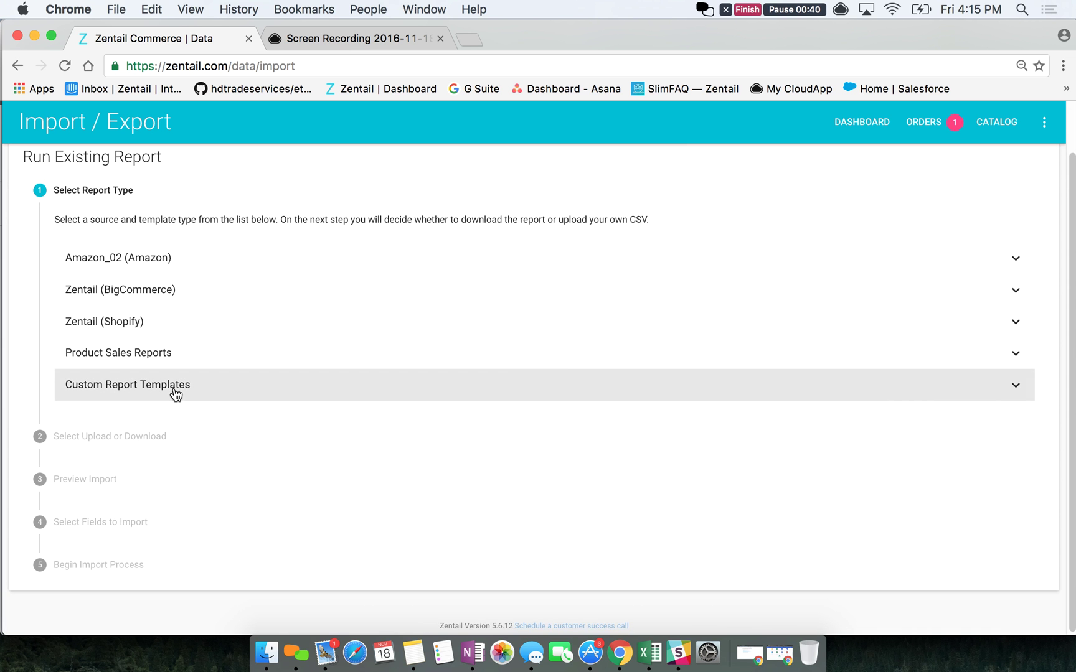
pyautogui.click(175, 392)
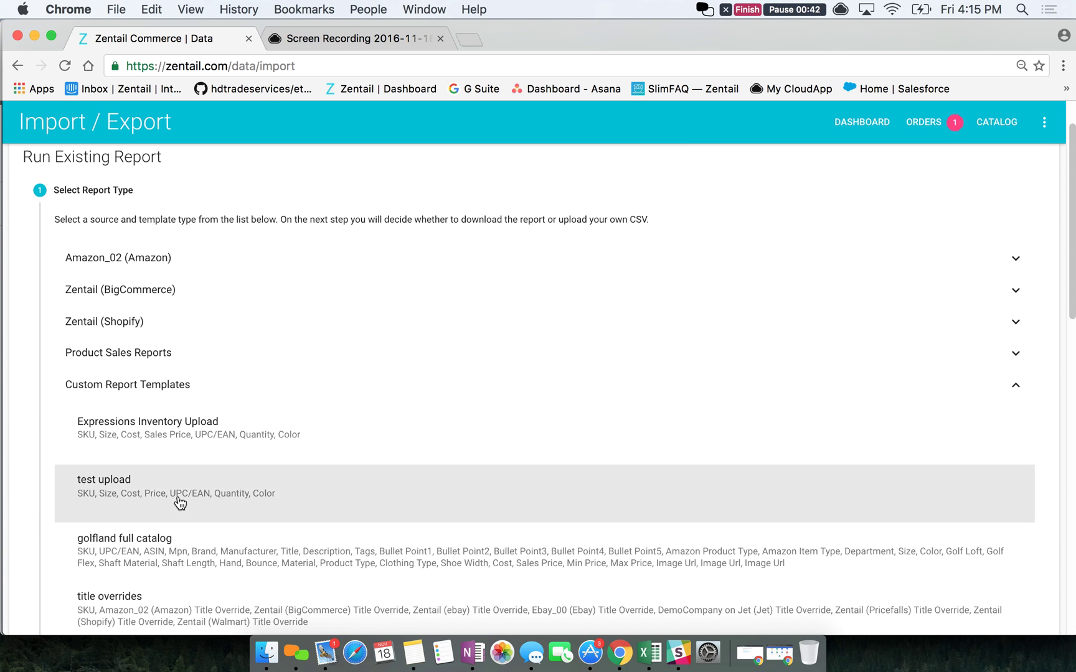
pyautogui.scroll(2, 180, 503)
# Replace 'New Report' with 'Test' so the label reads Test Template, then scroll to Columns.
pyautogui.click(925, 179)
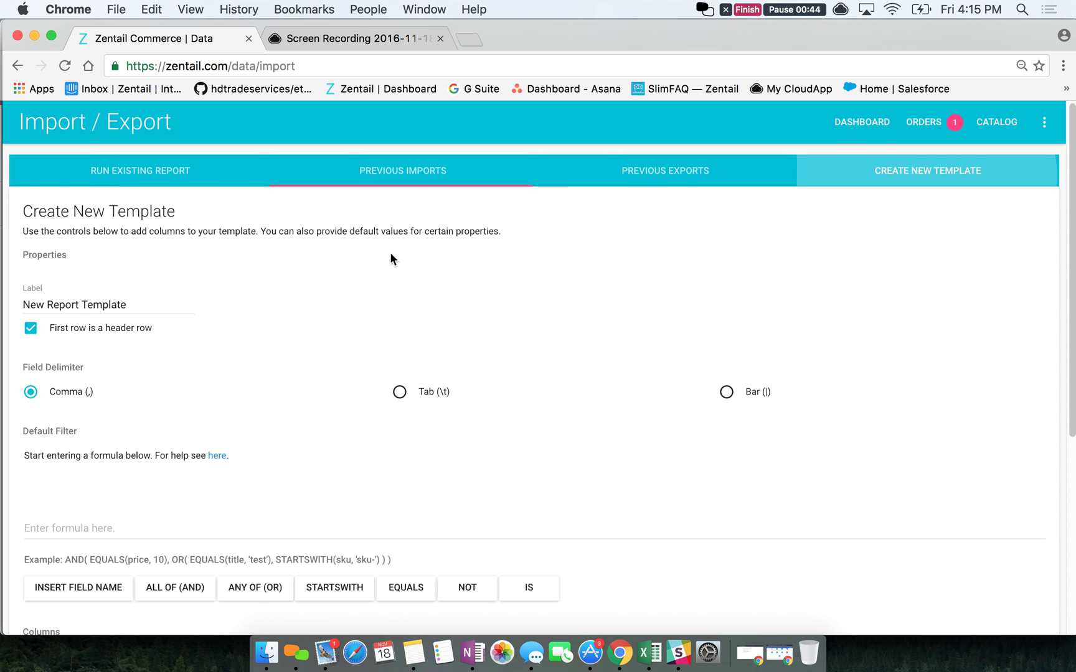
pyautogui.moveTo(79, 304); pyautogui.dragTo(14, 298)
pyautogui.write('Test')
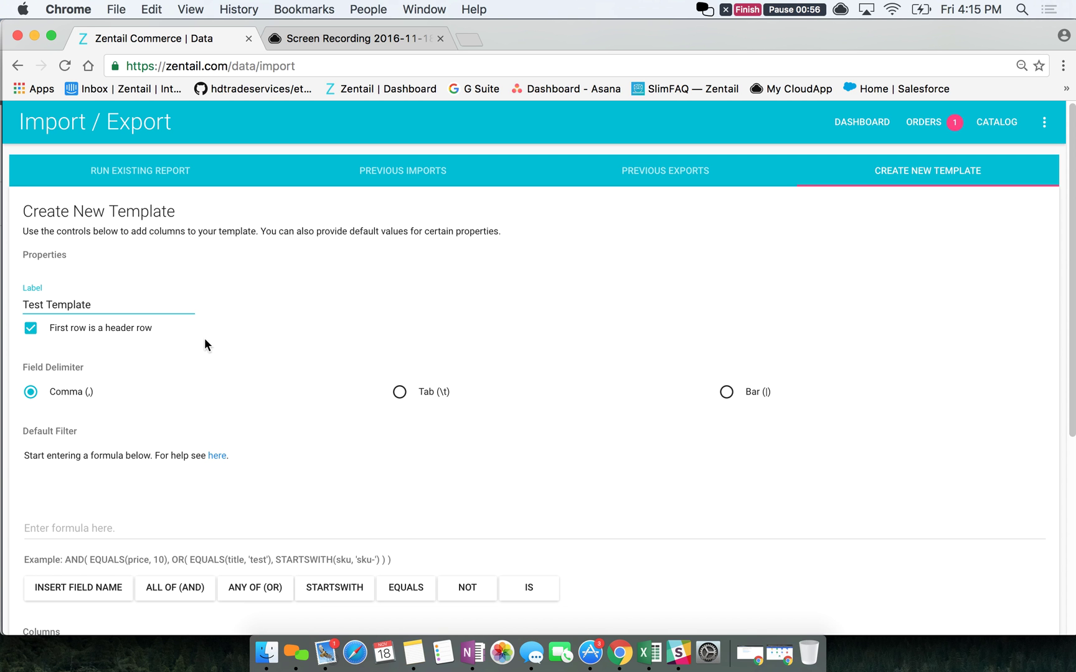
pyautogui.scroll(-2, 133, 333)
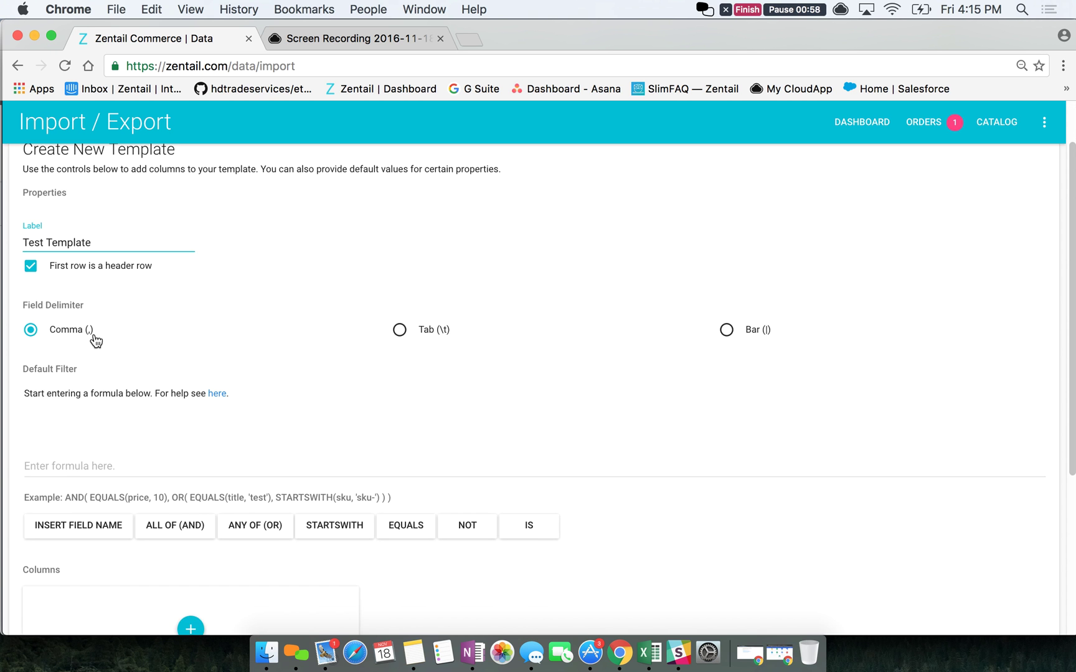
pyautogui.scroll(-8, 118, 333)
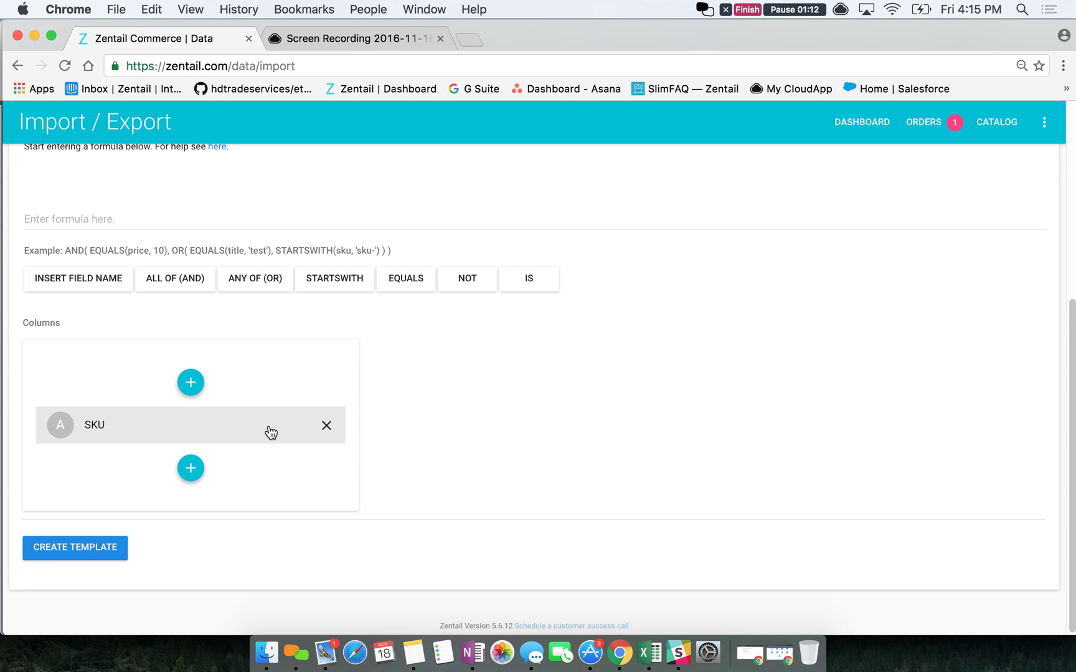
# Add template columns B and C set to Sales Price and MAP.
pyautogui.click(192, 474)
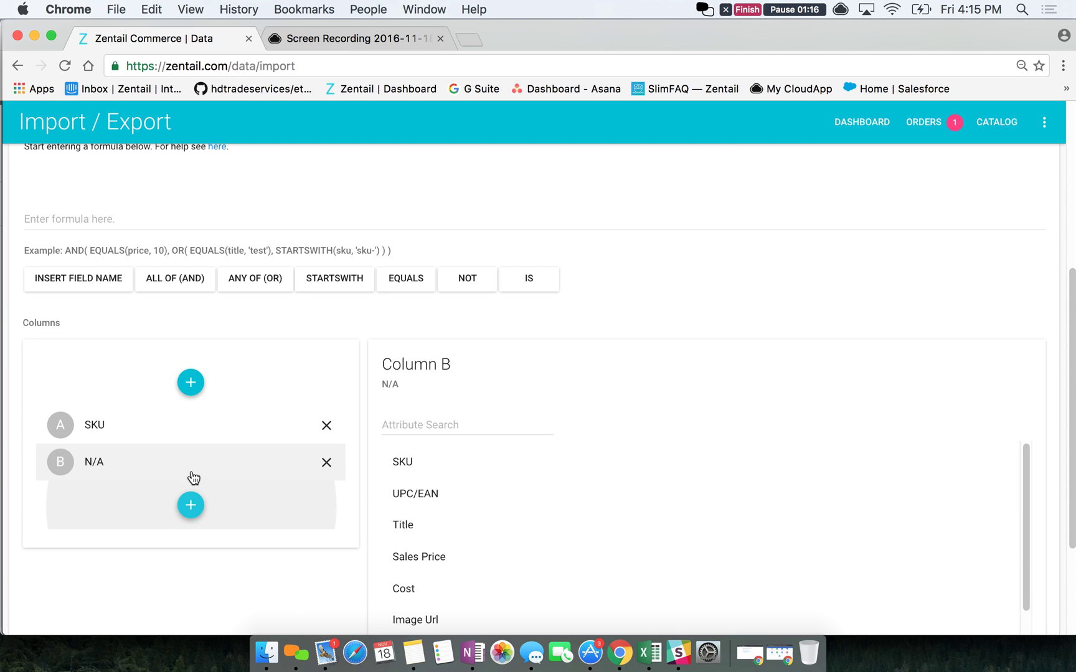
pyautogui.click(442, 422)
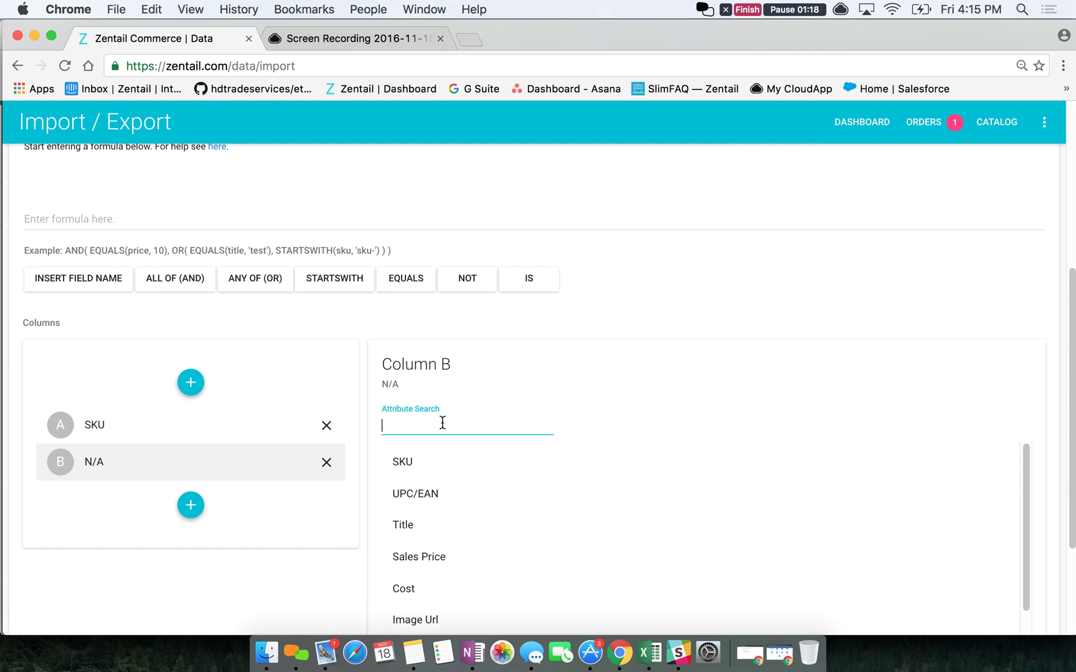
pyautogui.write('Sales')
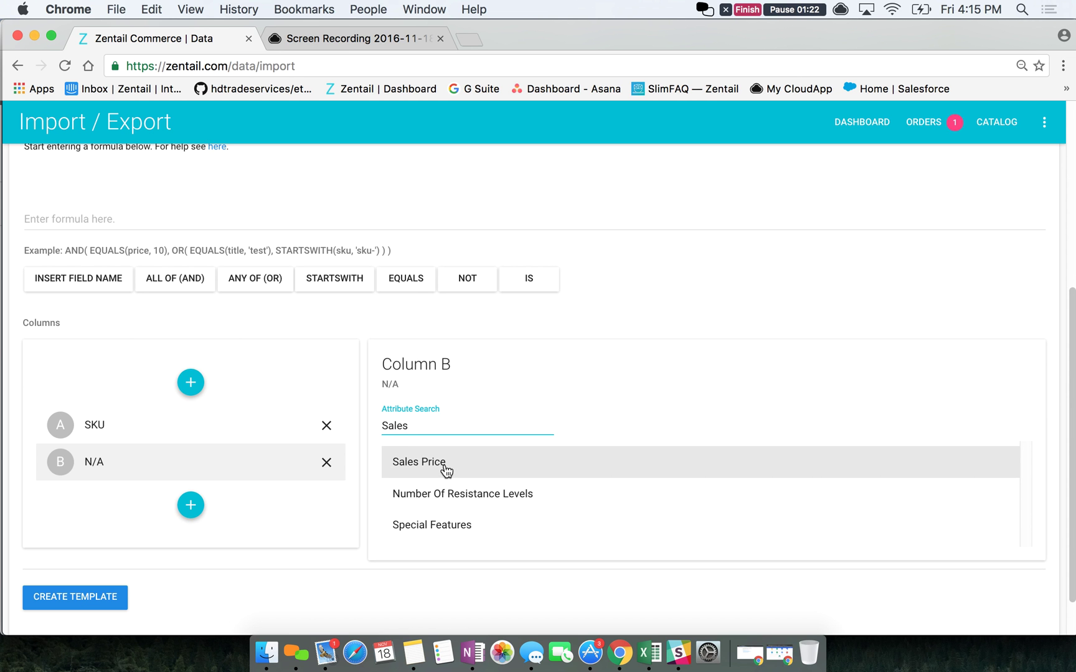
pyautogui.click(444, 466)
pyautogui.click(192, 508)
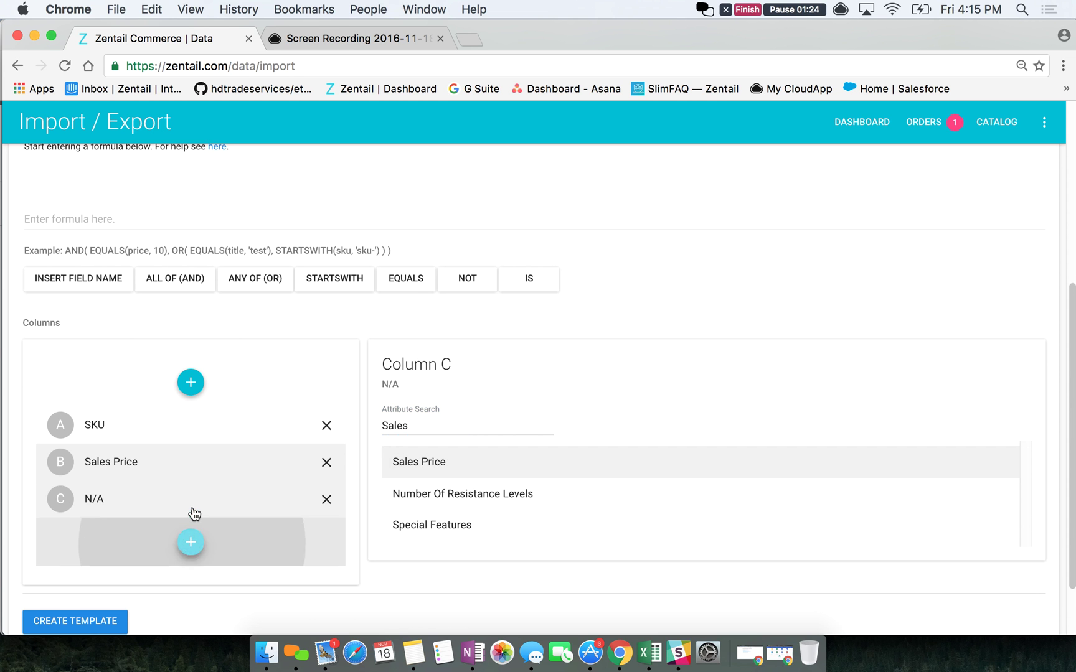
pyautogui.doubleClick(417, 429)
pyautogui.write('MAP')
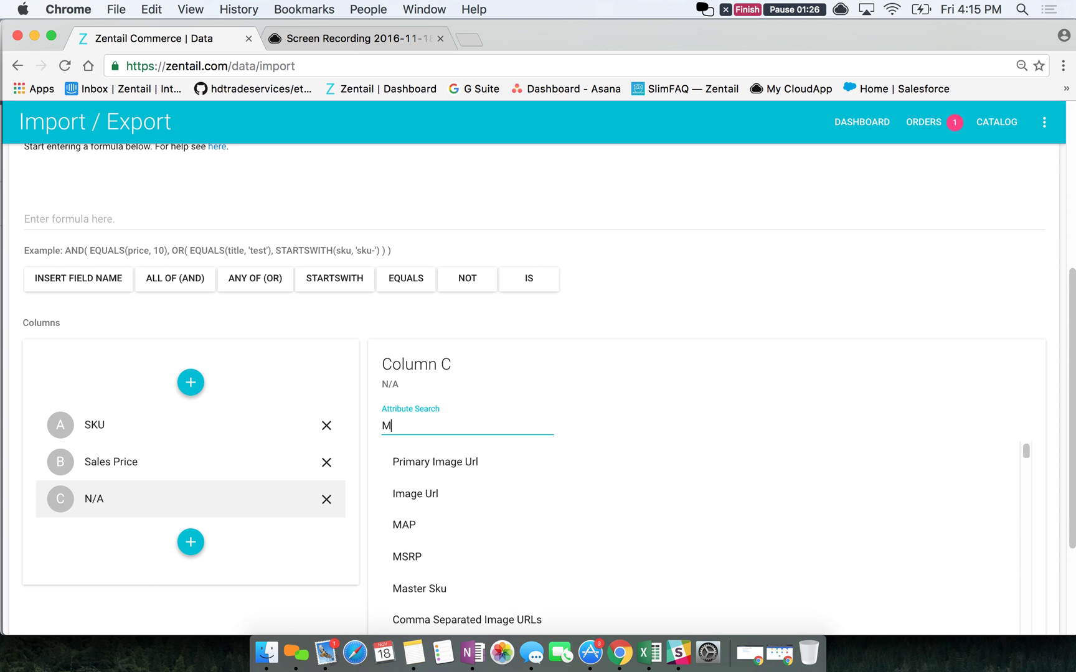
pyautogui.click(451, 465)
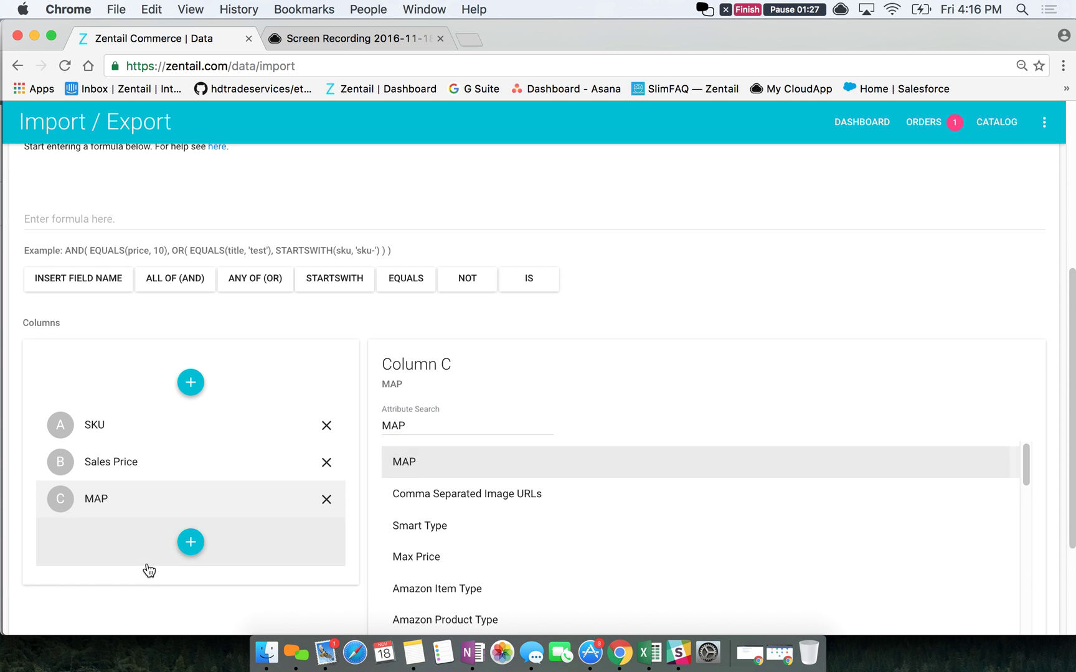
# Add column D set to MSRP and create the Test Template.
pyautogui.click(190, 542)
pyautogui.doubleClick(432, 424)
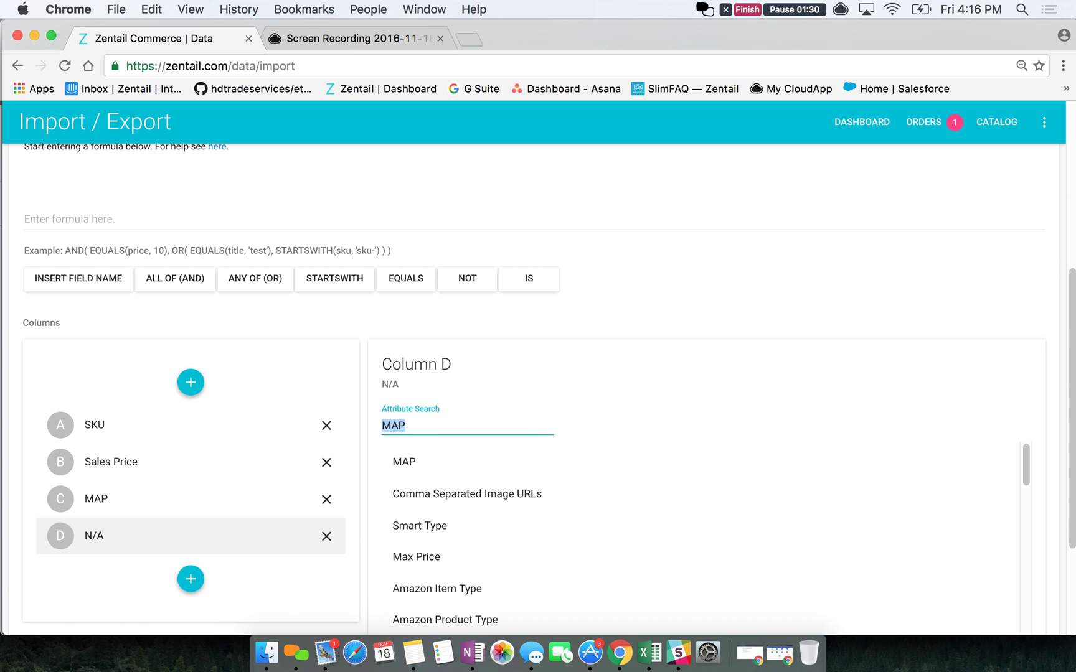
pyautogui.write('MSRP')
pyautogui.click(412, 476)
pyautogui.scroll(-3, 286, 509)
pyautogui.click(94, 574)
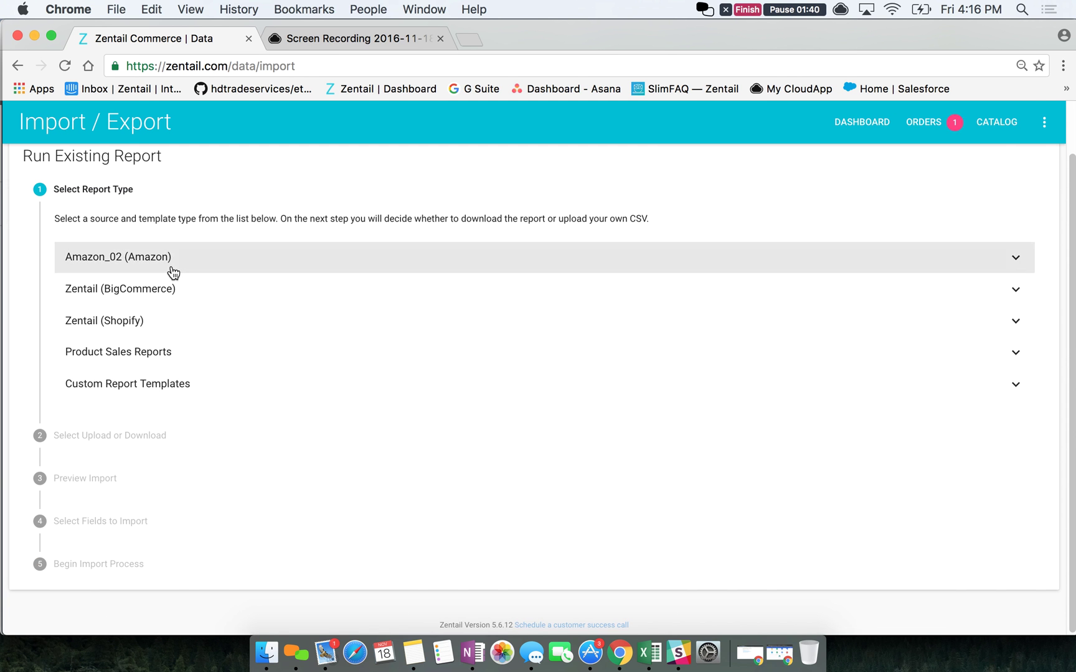
# Expand Custom Report Templates and pick Test Template as the report type.
pyautogui.scroll(2, 171, 267)
pyautogui.click(168, 442)
pyautogui.scroll(-15, 168, 443)
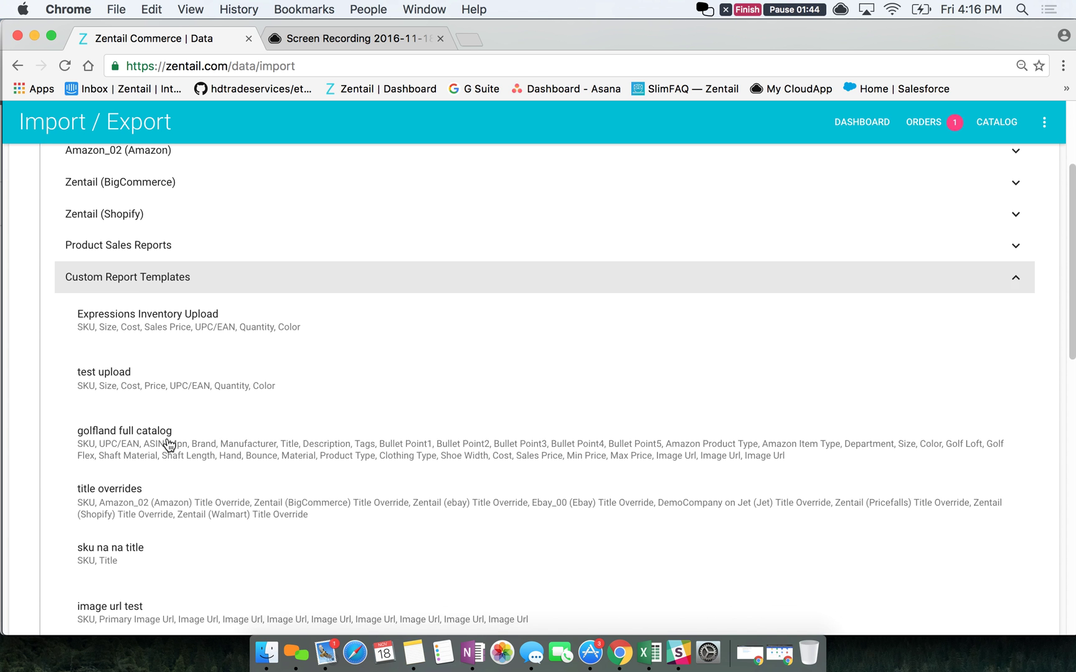
pyautogui.click(168, 443)
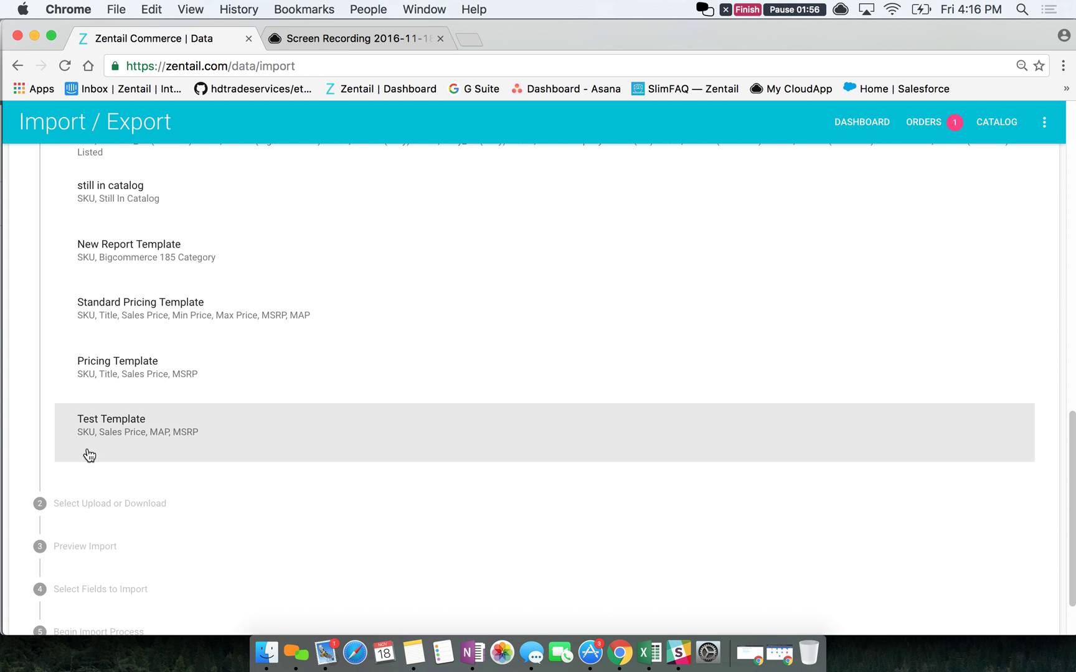
# Bring the Excel Test Template workbook forward and check the SKU and Sales Price headers.
pyautogui.click(650, 653)
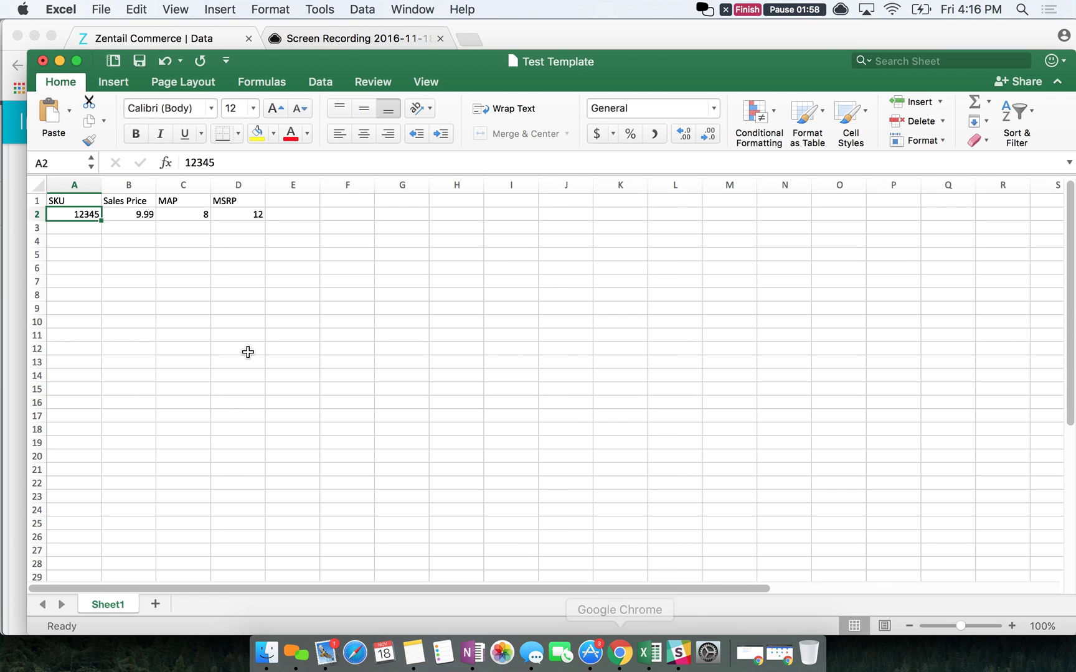
pyautogui.click(79, 203)
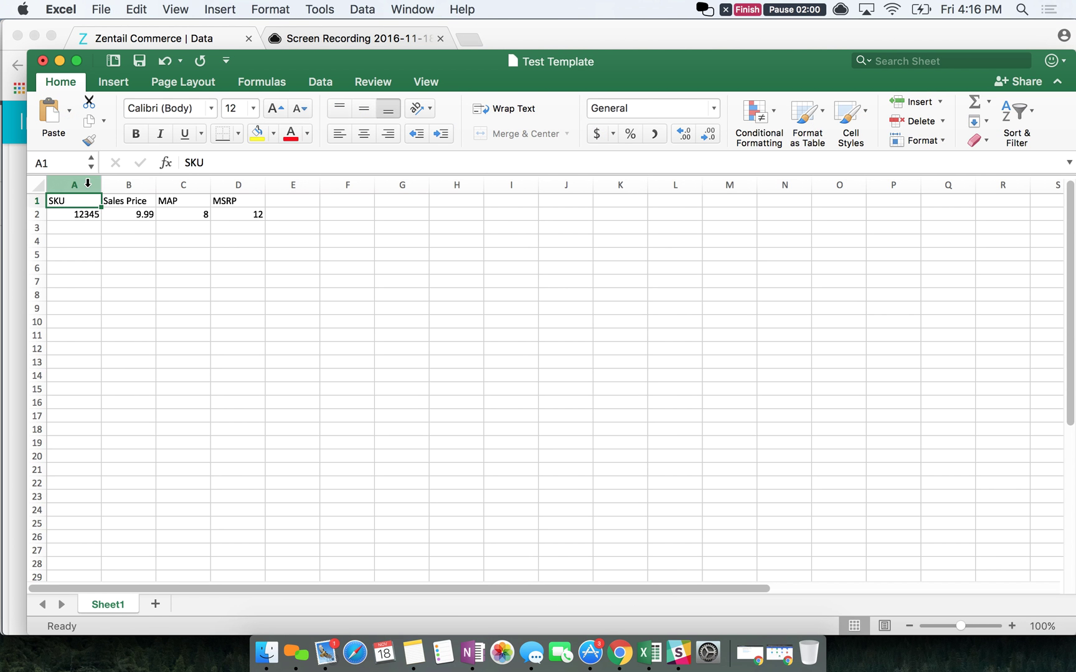
pyautogui.click(133, 202)
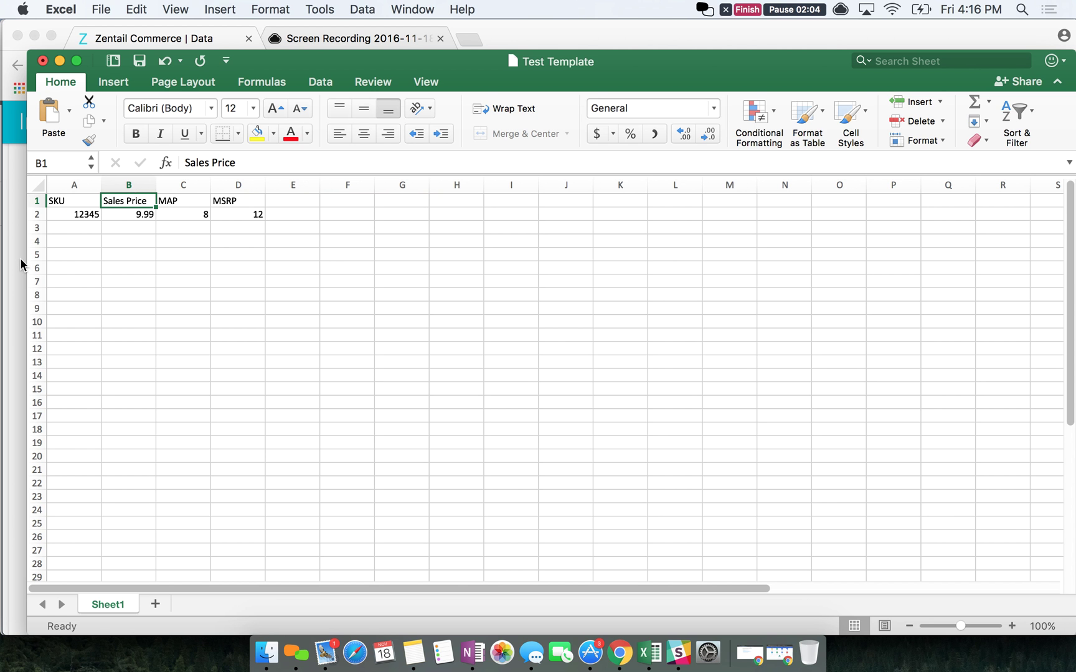
# Check the MAP and MSRP headers, then save as CSV UTF-8, replacing the existing Documents copy.
pyautogui.click(191, 200)
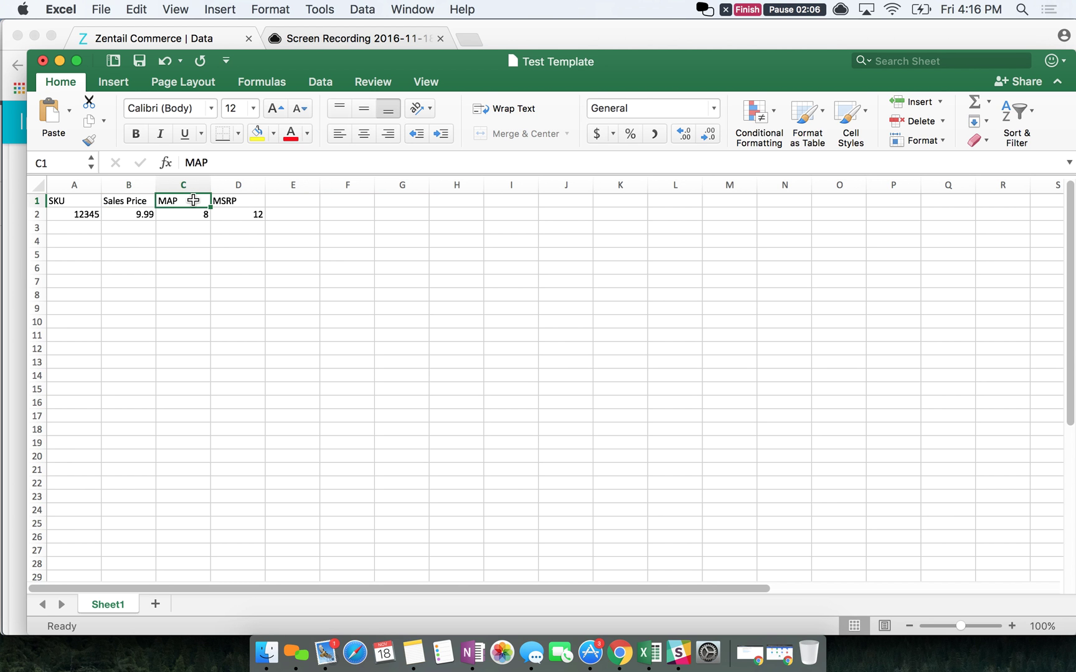
pyautogui.click(243, 200)
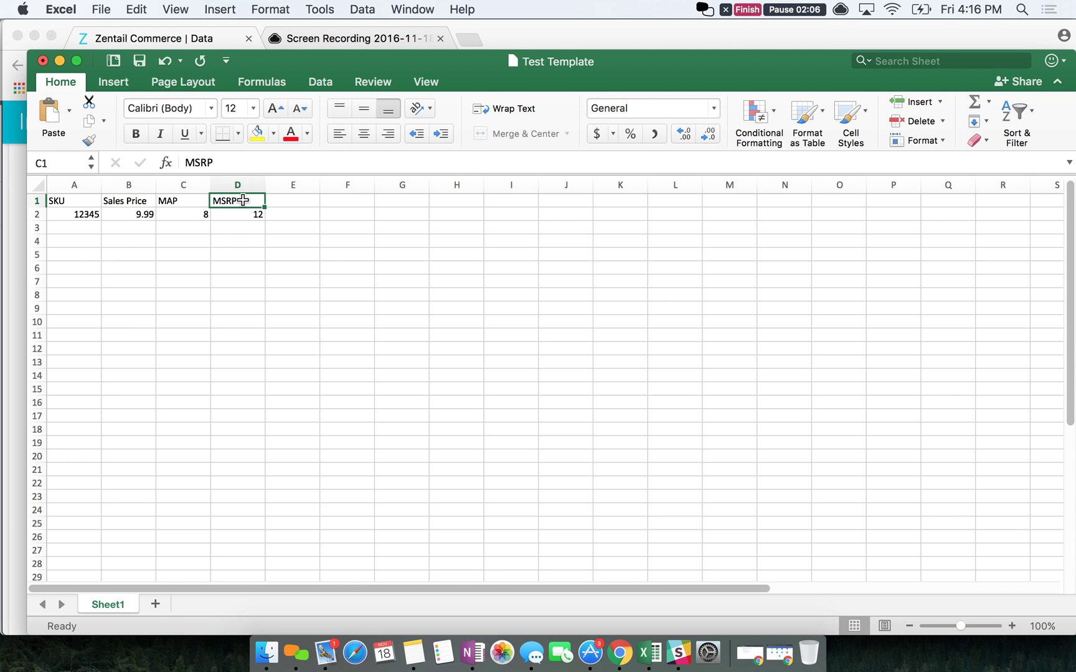
pyautogui.click(101, 8)
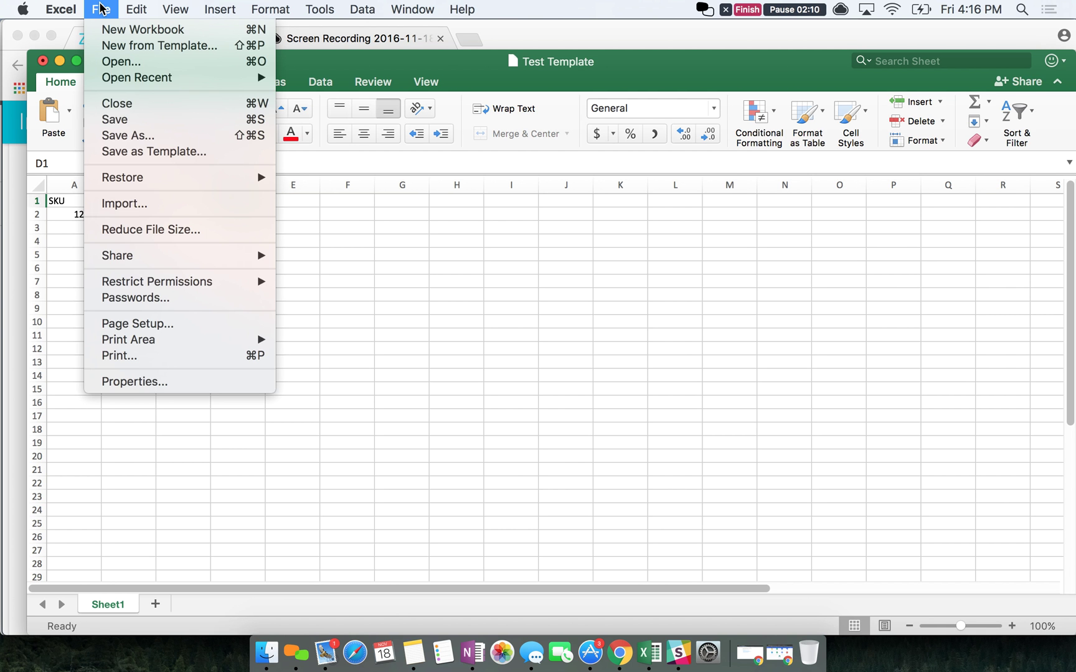
pyautogui.click(139, 135)
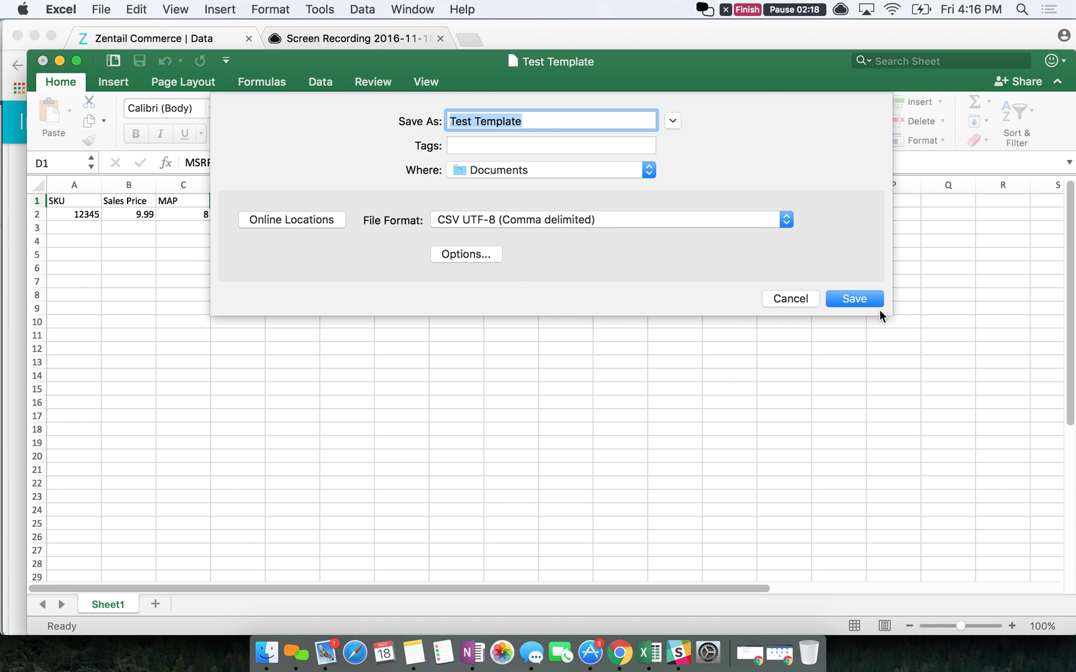
pyautogui.click(862, 300)
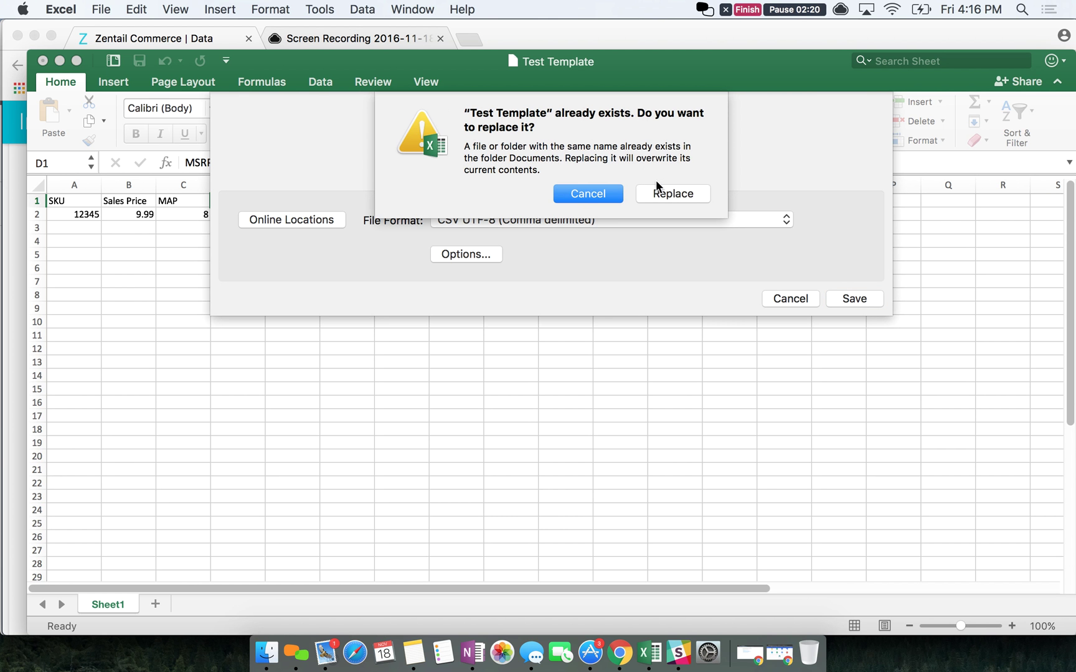
pyautogui.click(673, 193)
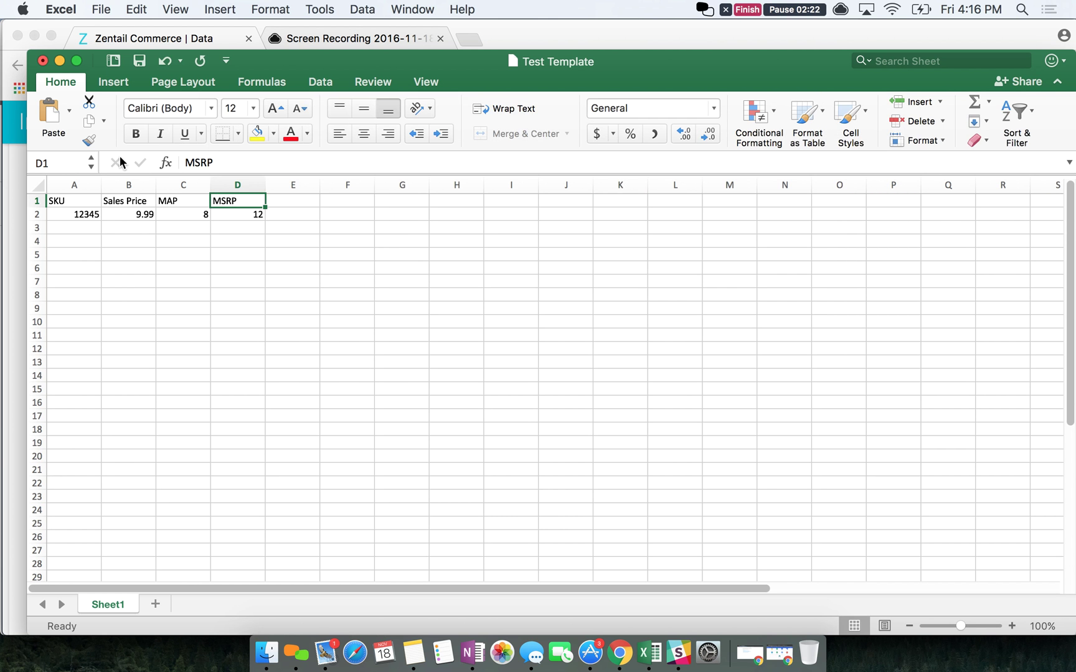
# Back in Chrome, select the Test Template report and attach Test Template.csv from Documents.
pyautogui.click(17, 215)
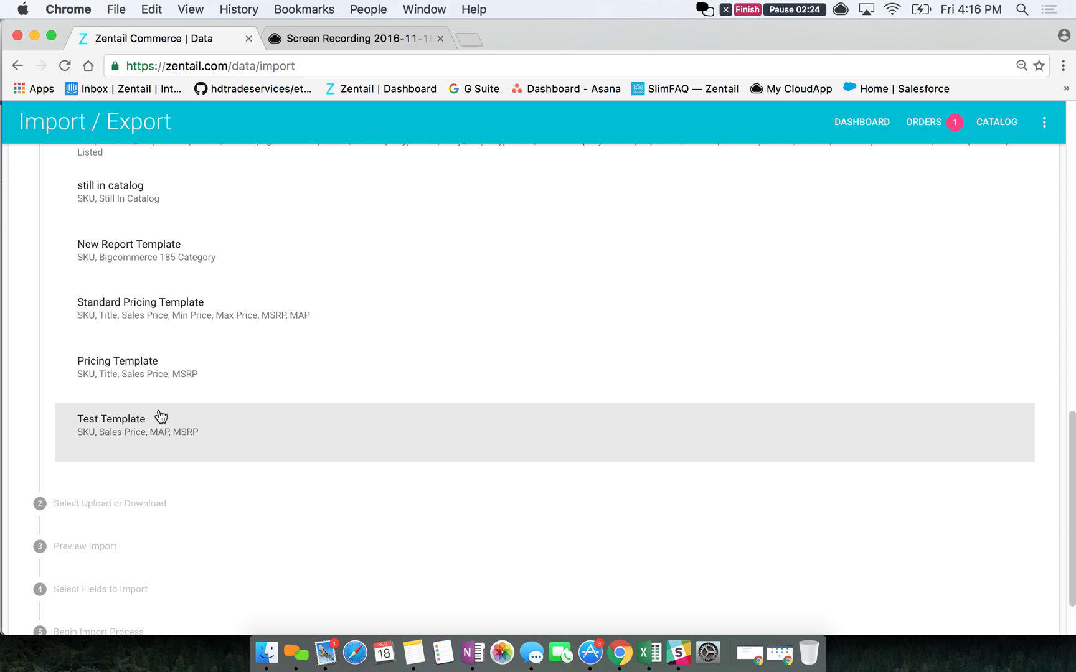
pyautogui.click(148, 429)
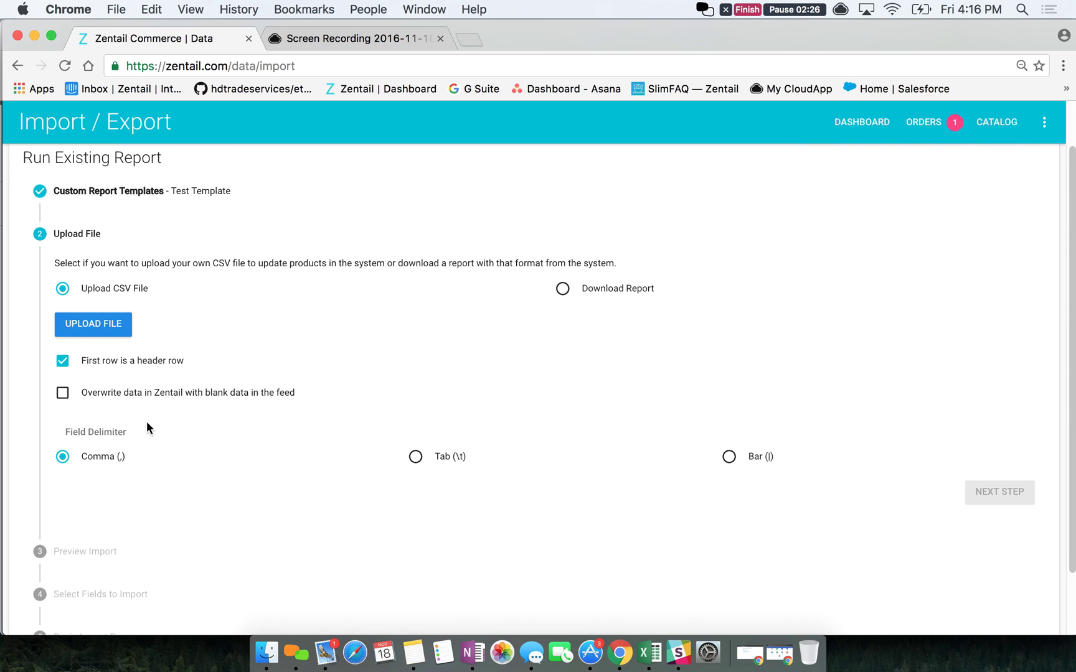
pyautogui.click(107, 326)
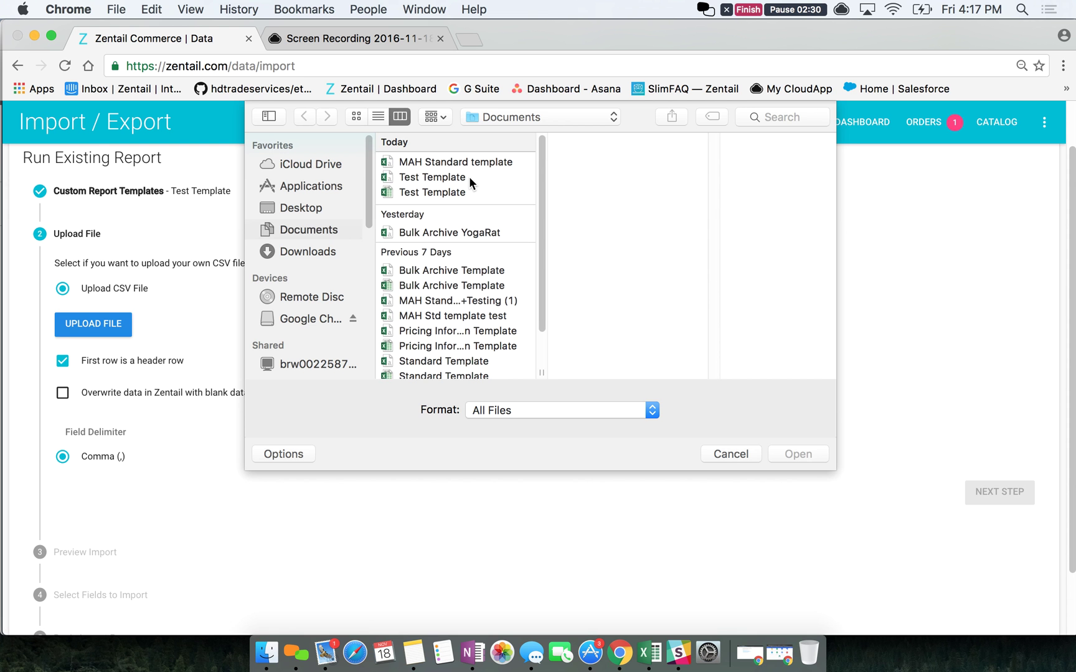
pyautogui.click(469, 174)
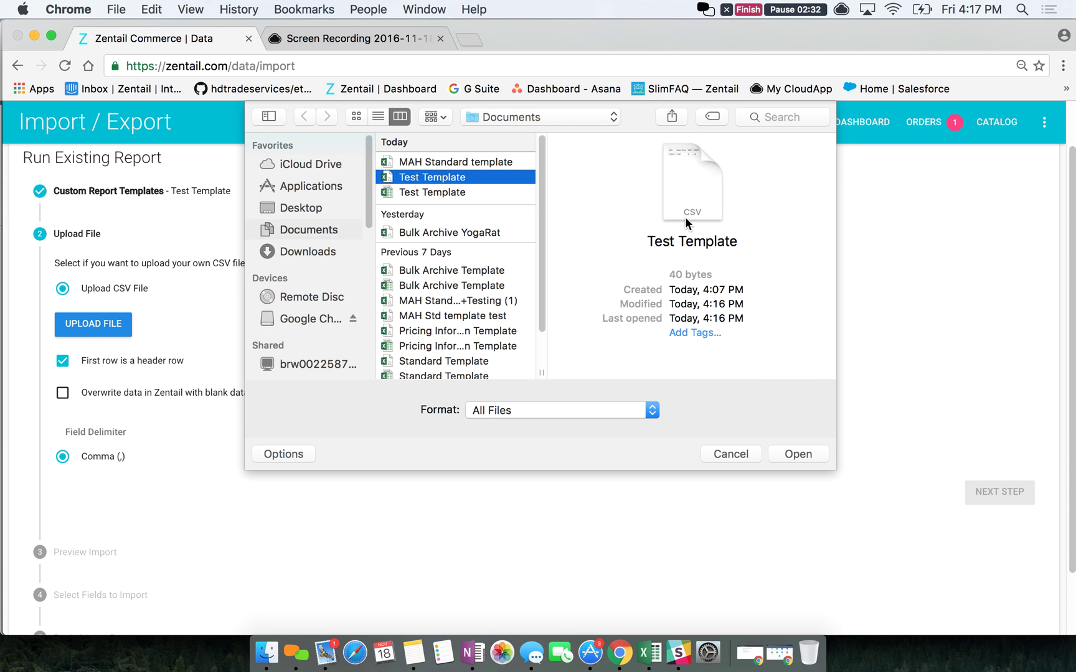
pyautogui.click(800, 453)
pyautogui.scroll(-3, 286, 393)
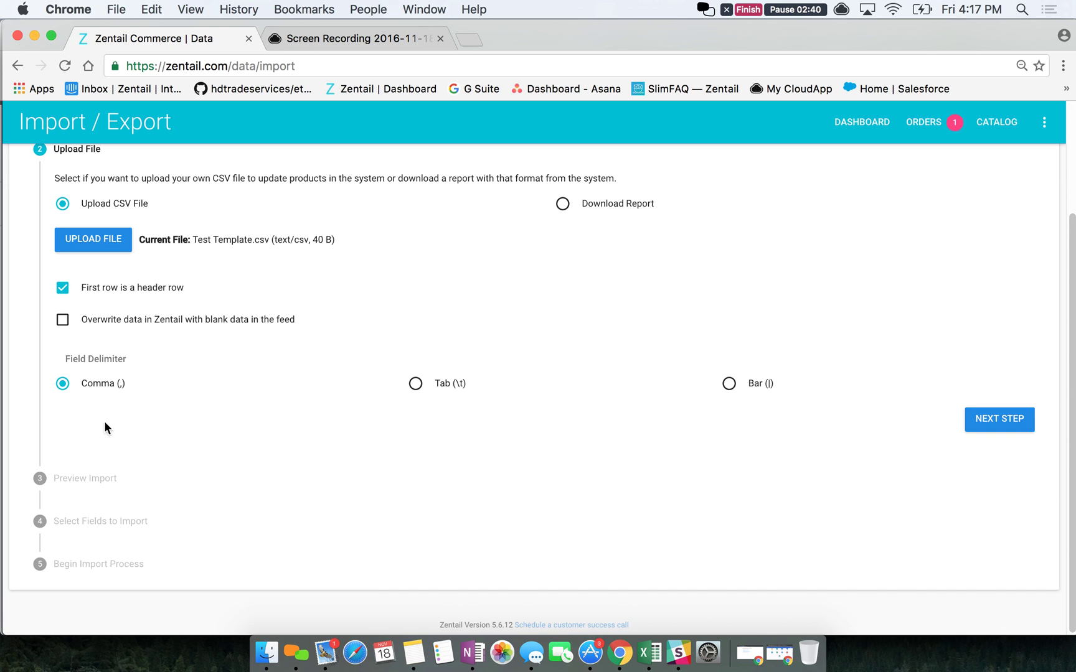
# Preview Row 1's values, then advance to Select Fields to Import with all four fields checked.
pyautogui.click(979, 417)
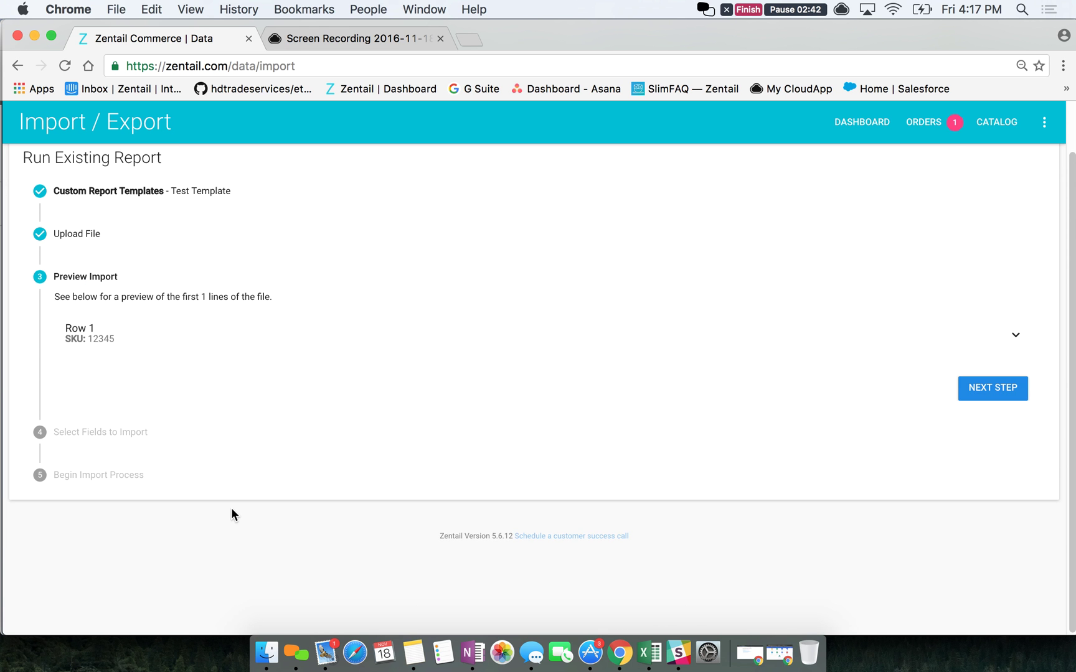
pyautogui.click(103, 342)
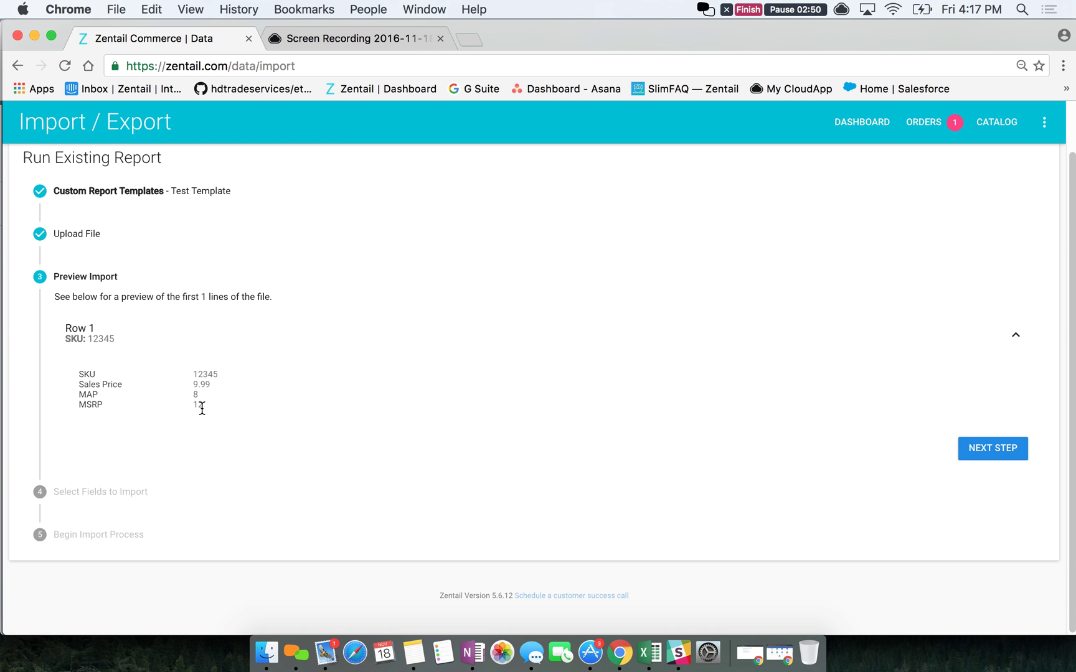
pyautogui.click(1011, 453)
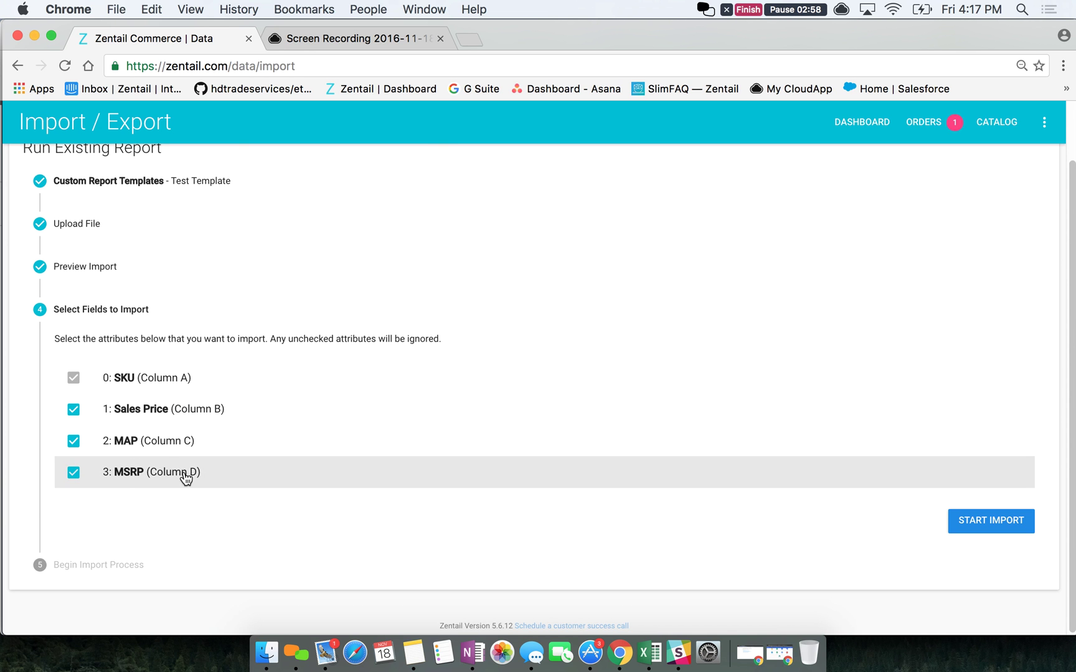
# Start the Test Template import, confirm it's pending, and return to Run Existing Report.
pyautogui.click(1010, 529)
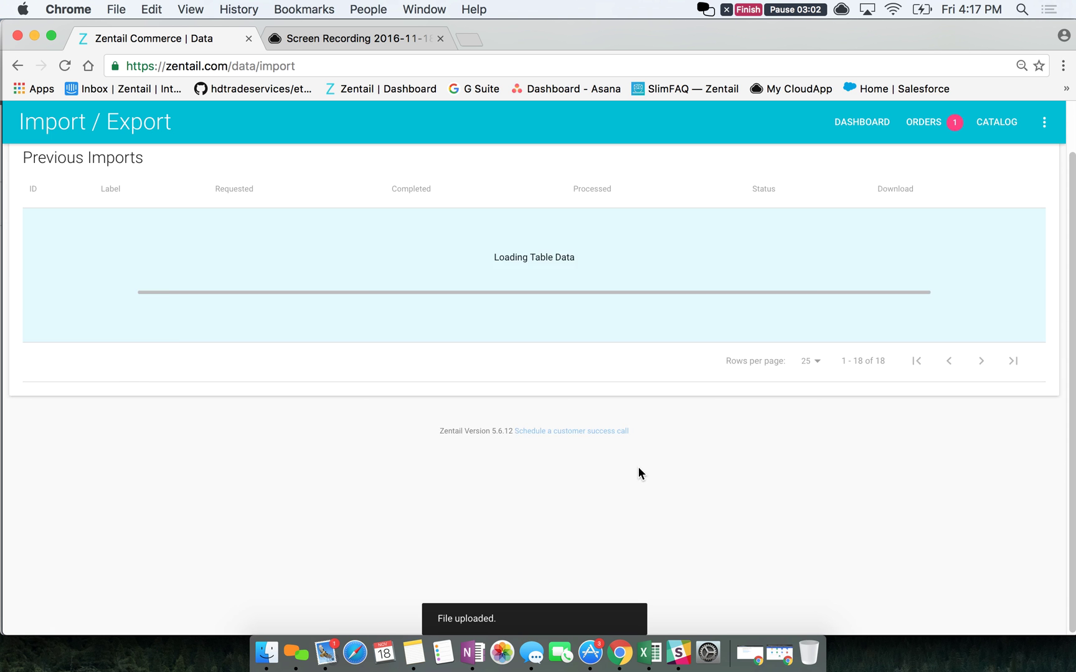
pyautogui.scroll(3, 367, 385)
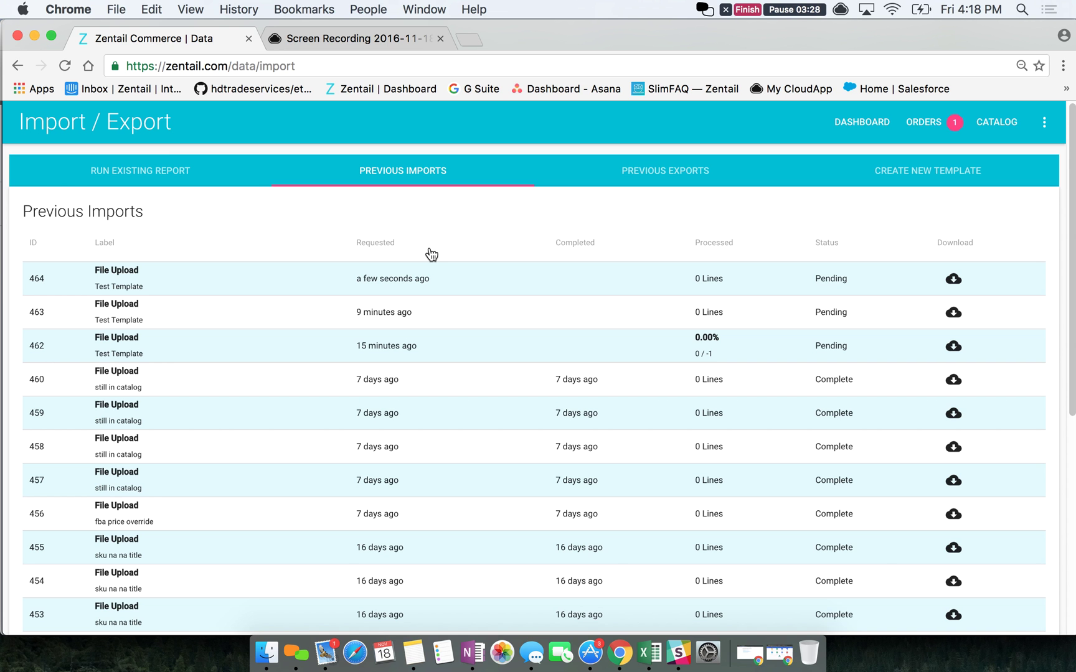
pyautogui.click(179, 171)
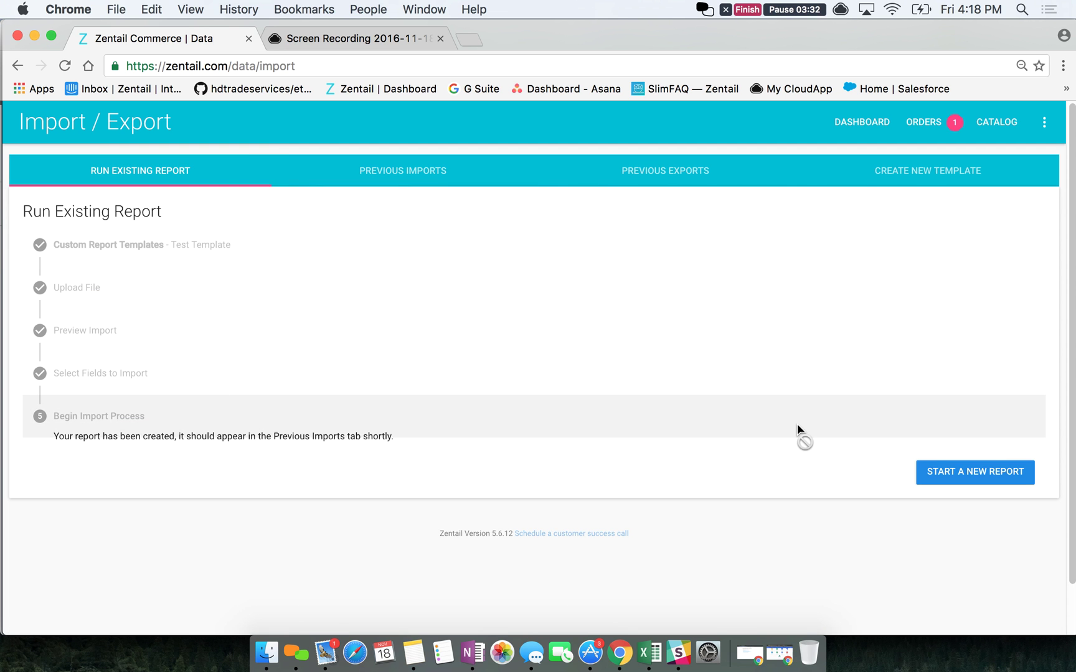
# Start a new report from the Test Template custom report, set to Download Report.
pyautogui.click(946, 461)
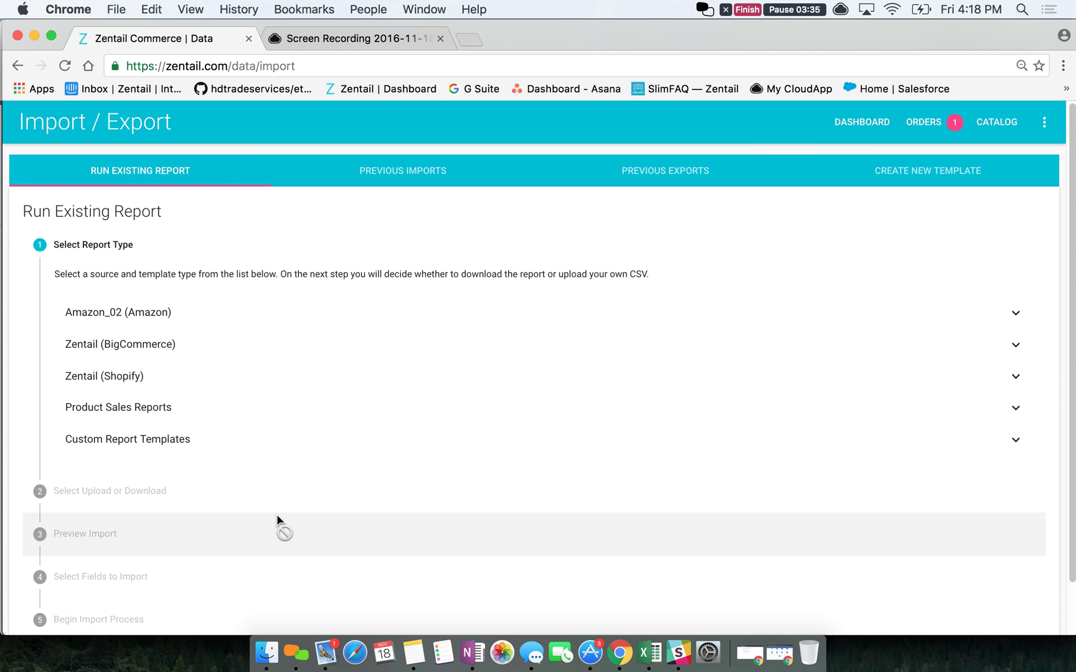
pyautogui.click(190, 441)
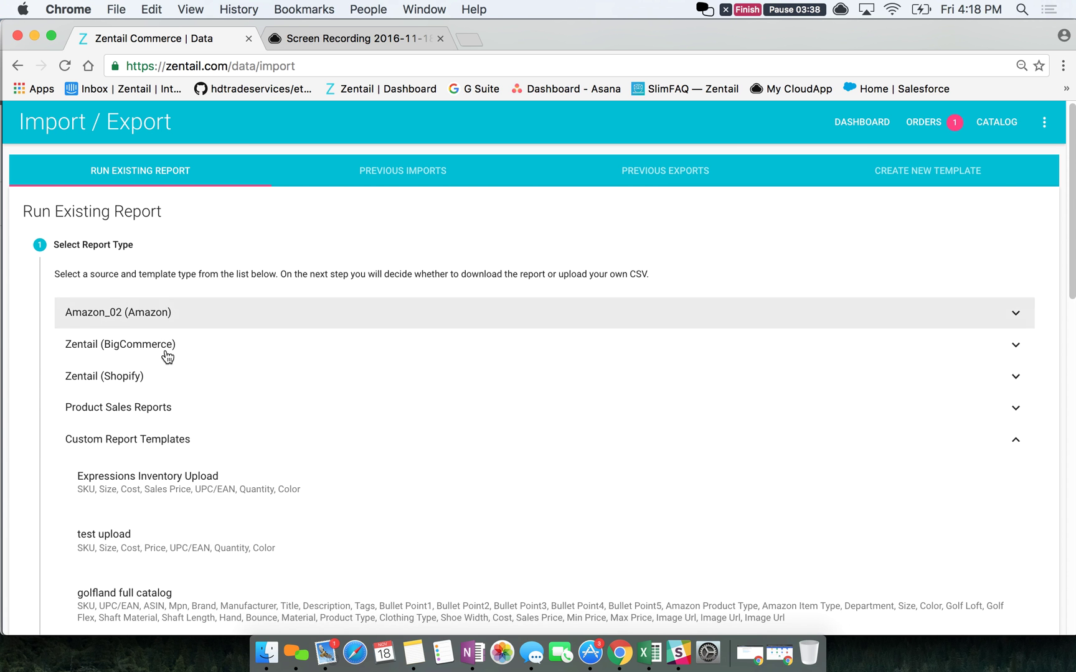
pyautogui.scroll(-10, 197, 569)
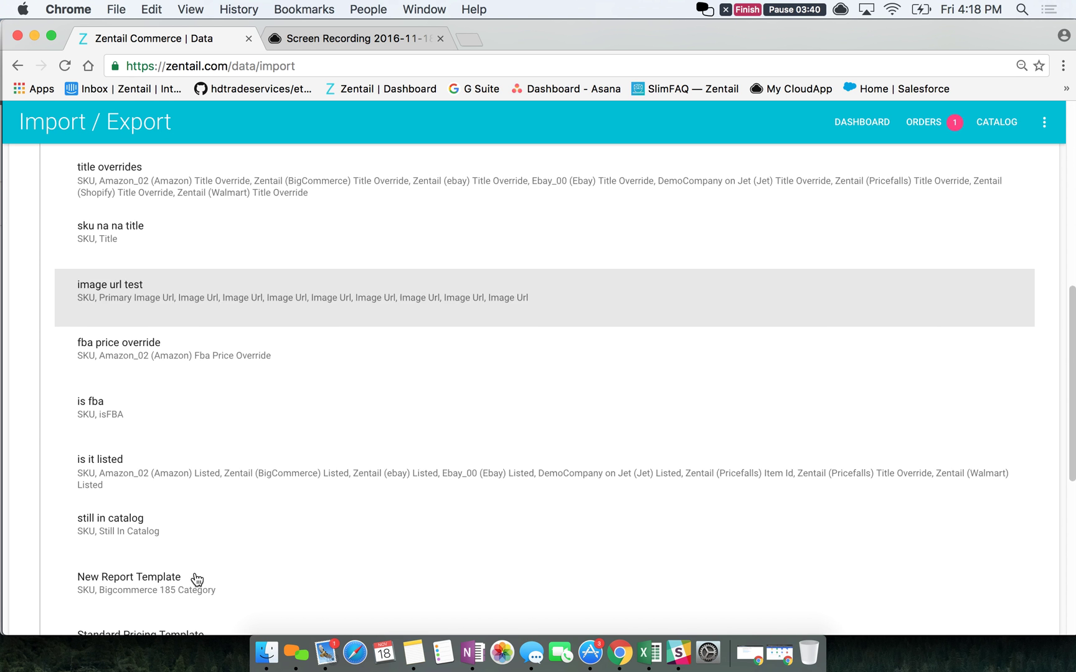
pyautogui.click(197, 579)
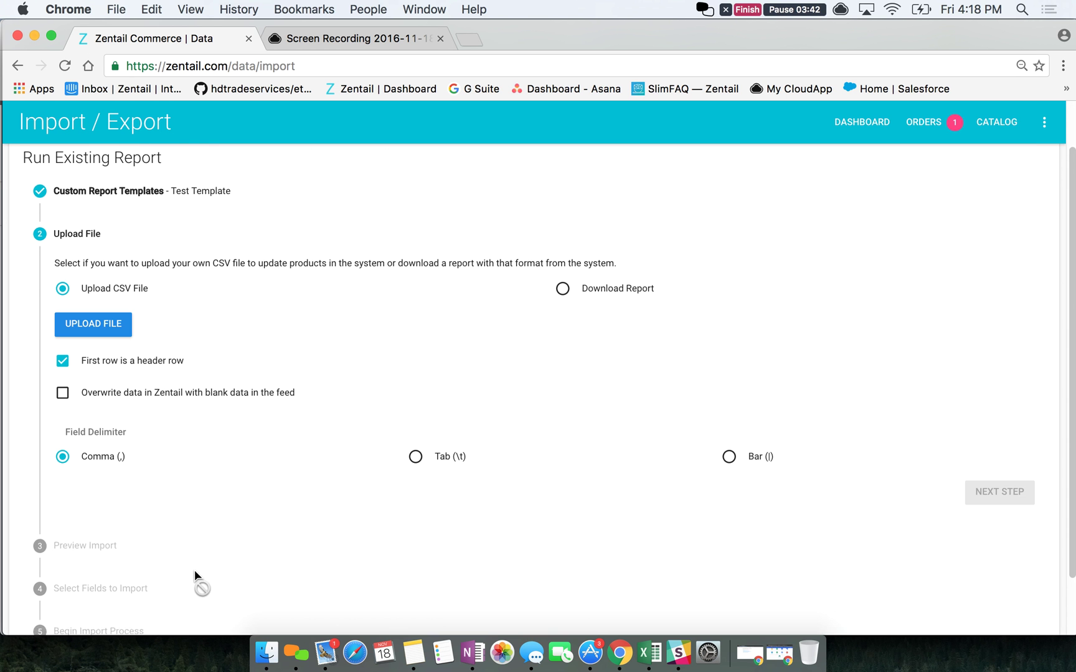
pyautogui.click(630, 290)
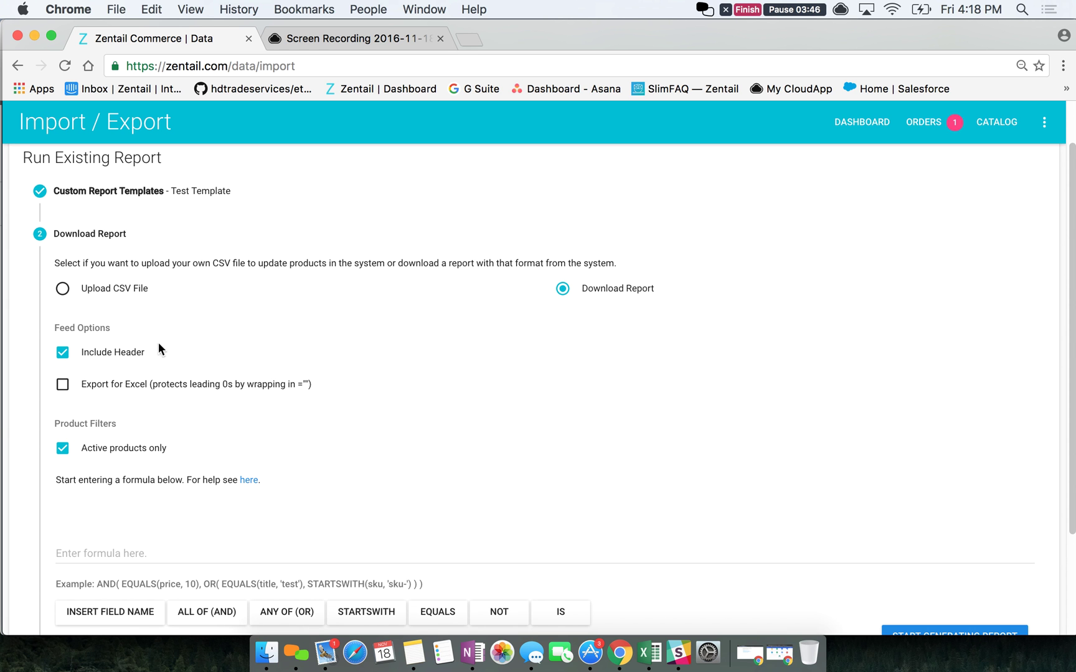
pyautogui.scroll(-4, 361, 333)
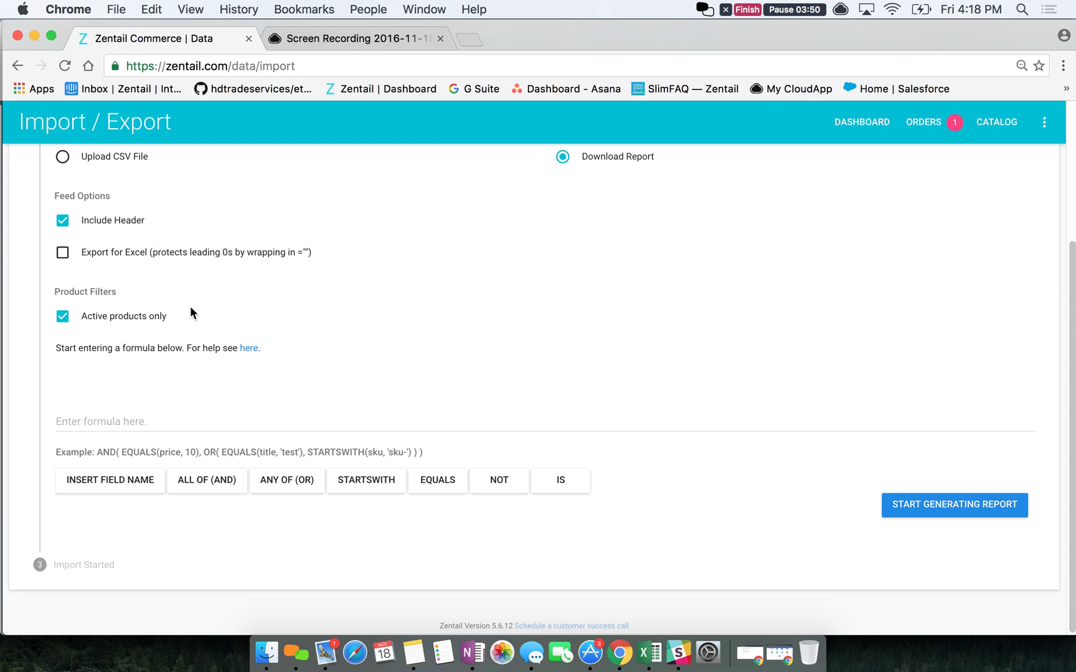
# Generate the Test Template export, which appears as File Export 465, Pending.
pyautogui.click(885, 502)
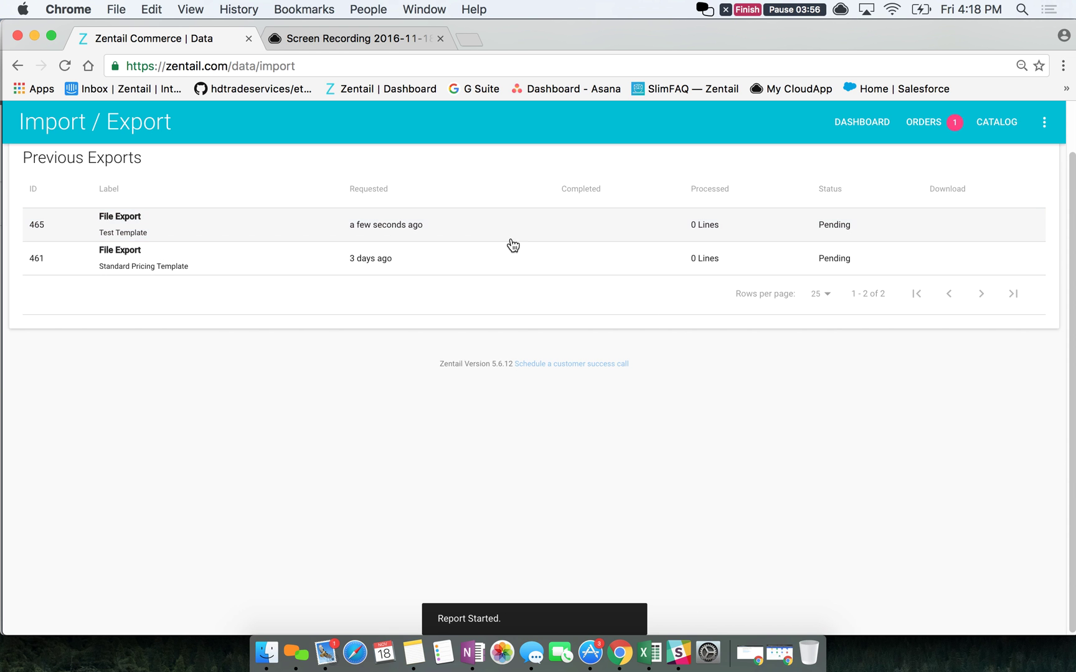
pyautogui.scroll(2, 488, 240)
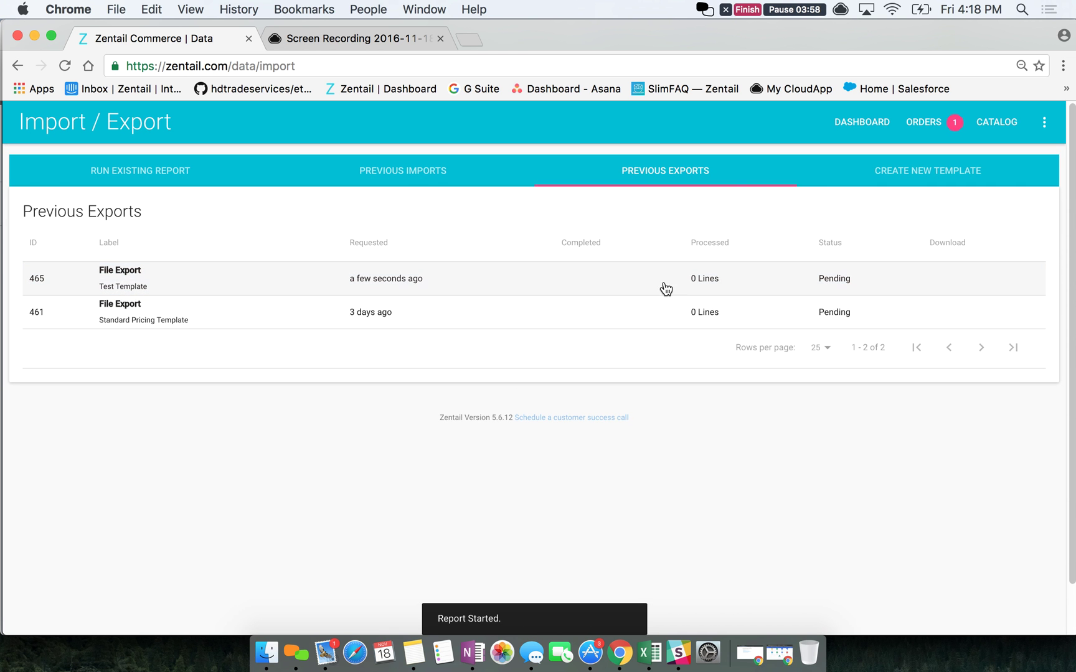